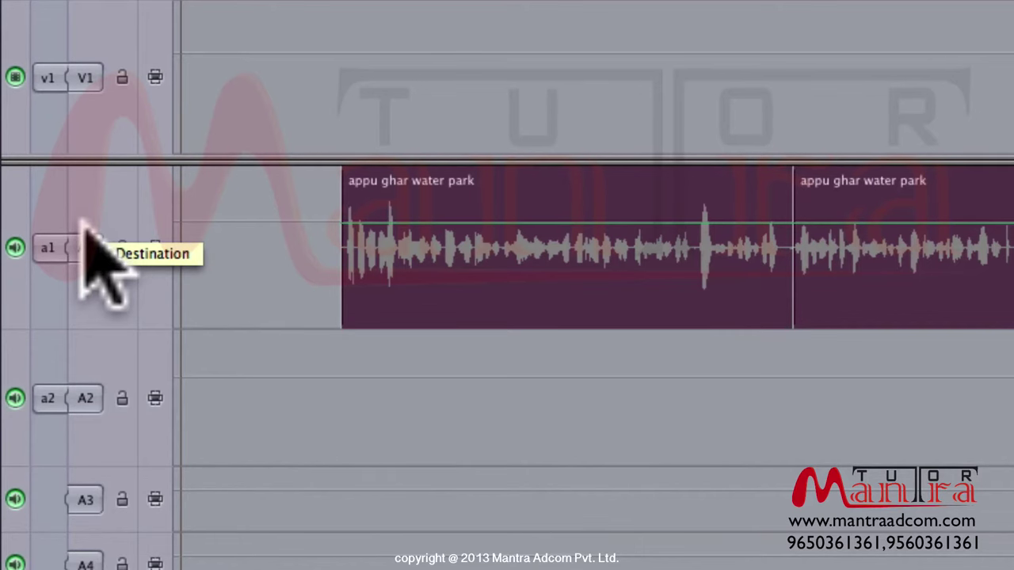
Step: Shift all the voice-over clips on track A1 along the timeline to start at about 01:00:56:00
{"action": "key", "text": "Down"}
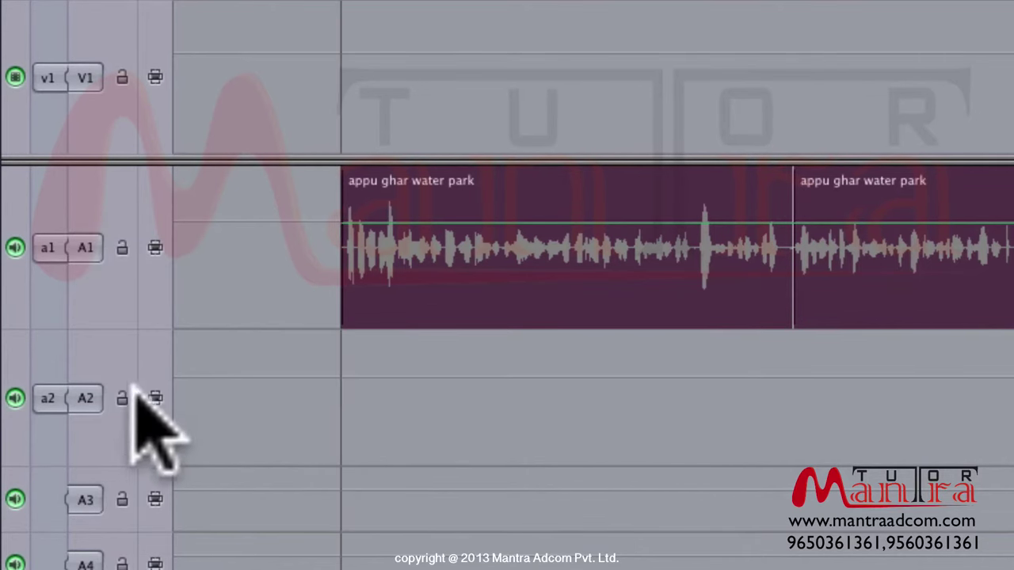
{"action": "key", "text": "super+minus"}
{"action": "key", "text": "super+minus"}
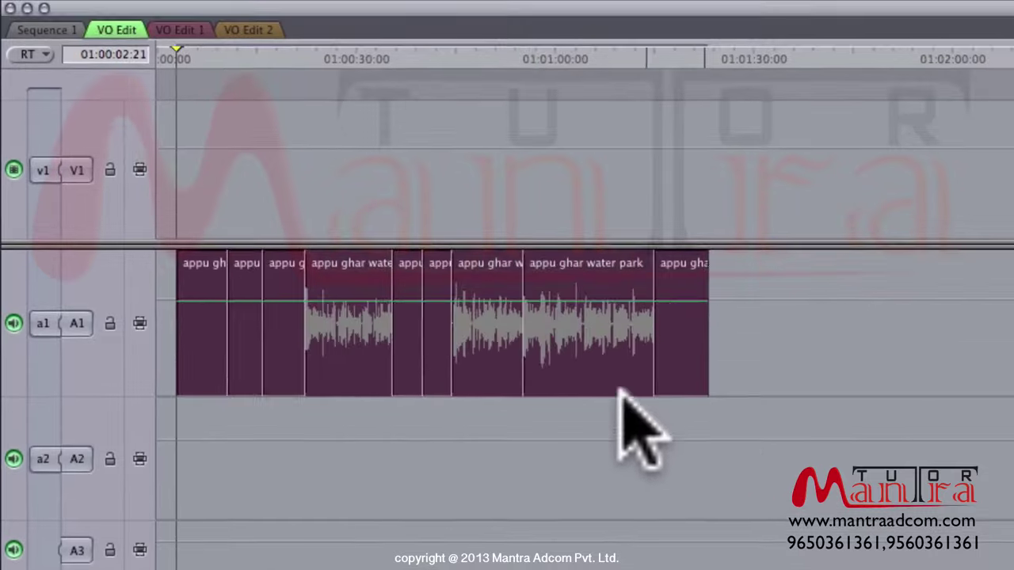
{"action": "key", "text": "t"}
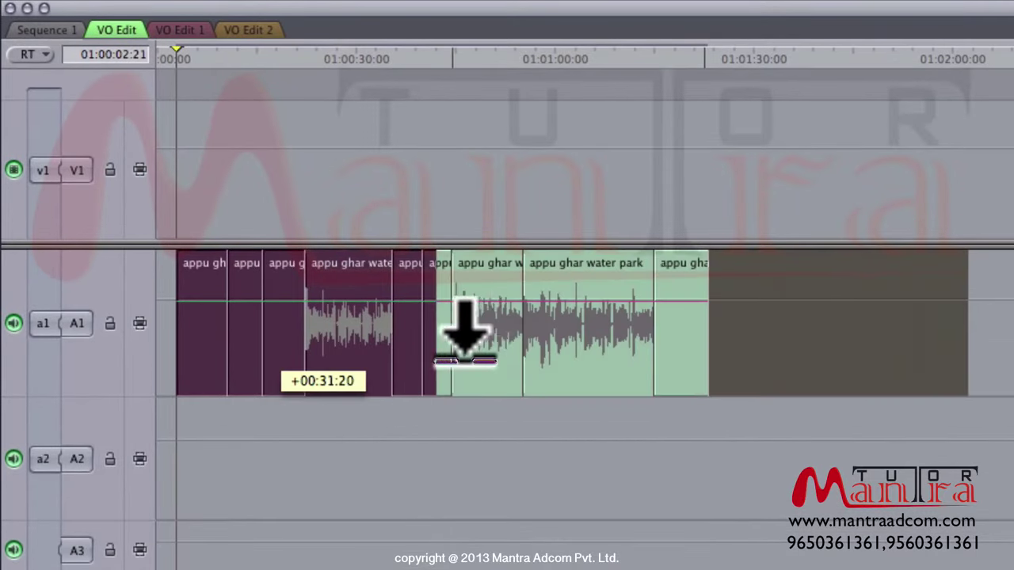
{"action": "left_click_drag", "start_coordinate": [547, 325], "coordinate": [546, 324]}
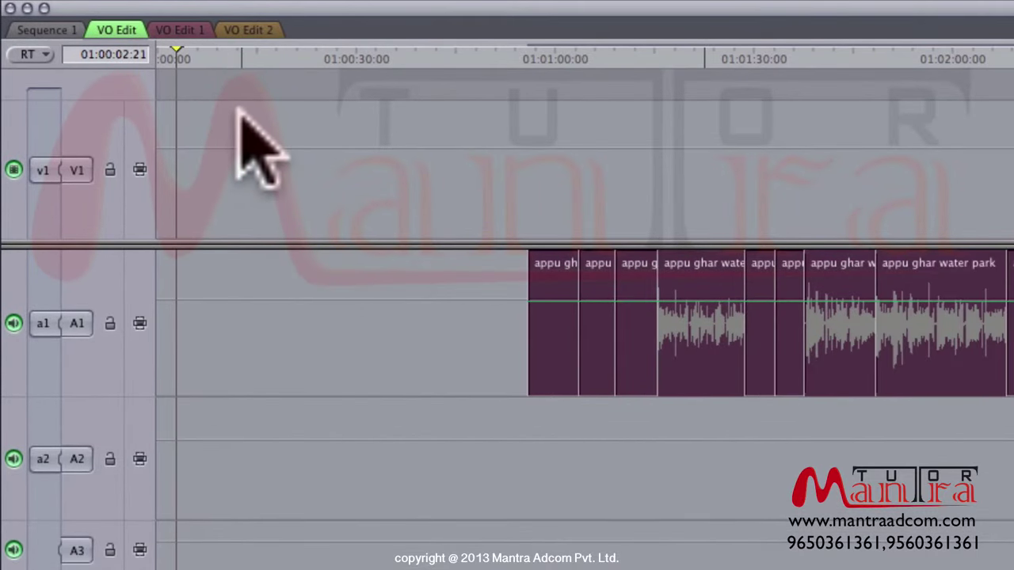
{"action": "key", "text": "super+equal"}
{"action": "key", "text": "super+equal"}
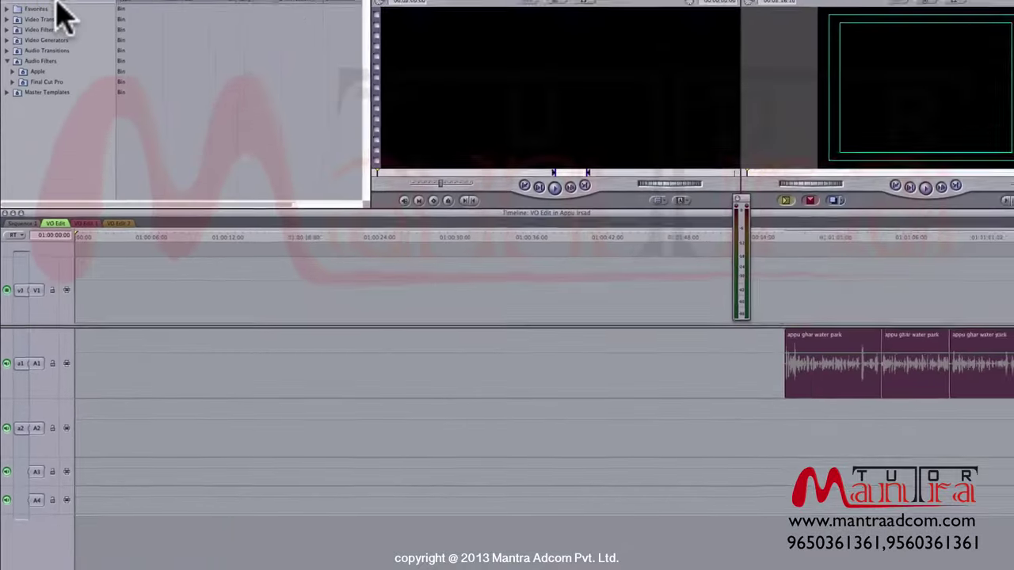
Step: Open the water park clip from the Footage bin of the project for viewing
{"action": "left_click", "coordinate": [26, 26]}
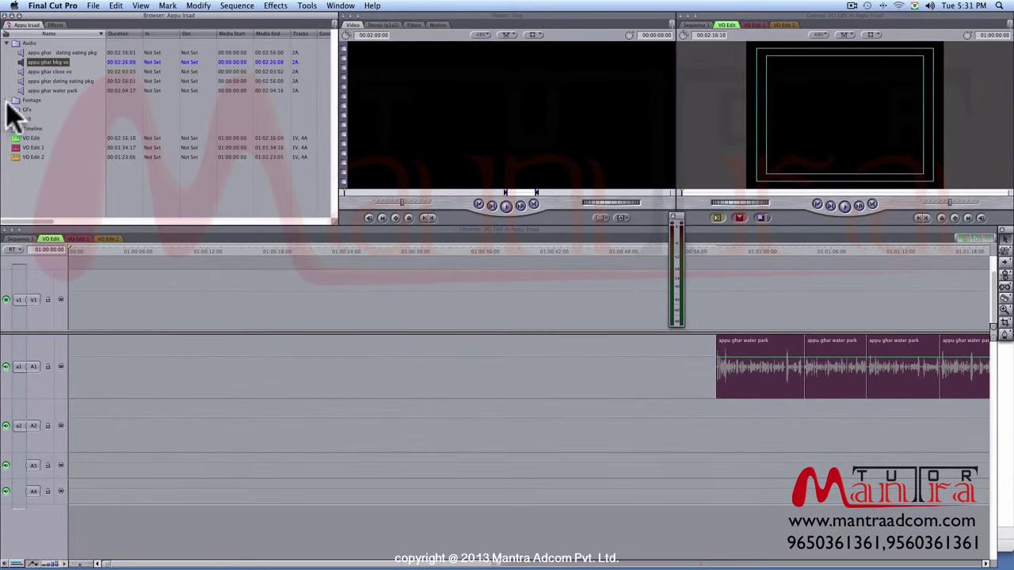
{"action": "left_click", "coordinate": [7, 100]}
{"action": "double_click", "coordinate": [27, 110]}
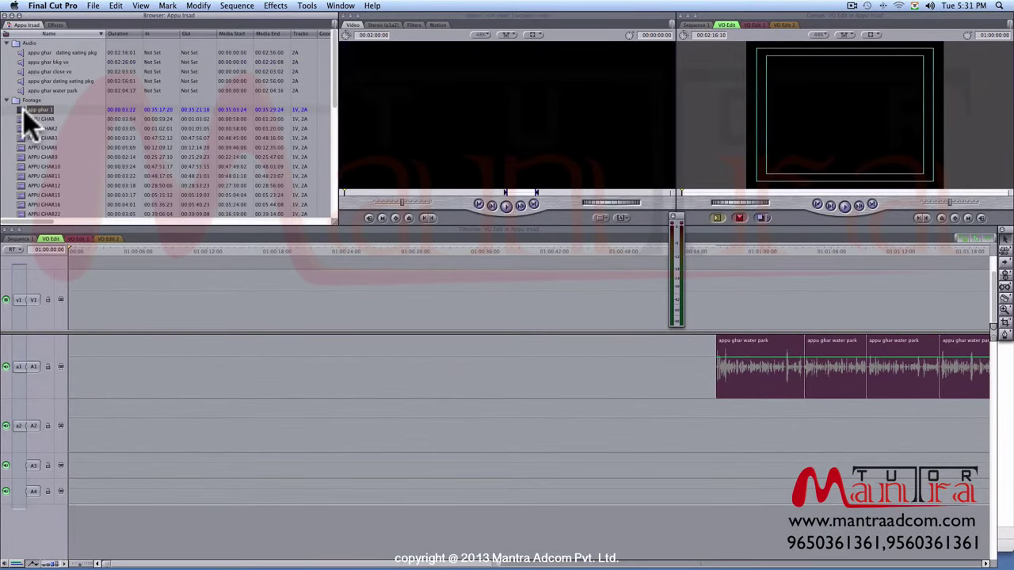
Step: Mark the water park clip from 00:02:04:24 to 00:02:06:12 and insert that section at the start of the sequence
{"action": "left_click_drag", "start_coordinate": [437, 194], "coordinate": [444, 194]}
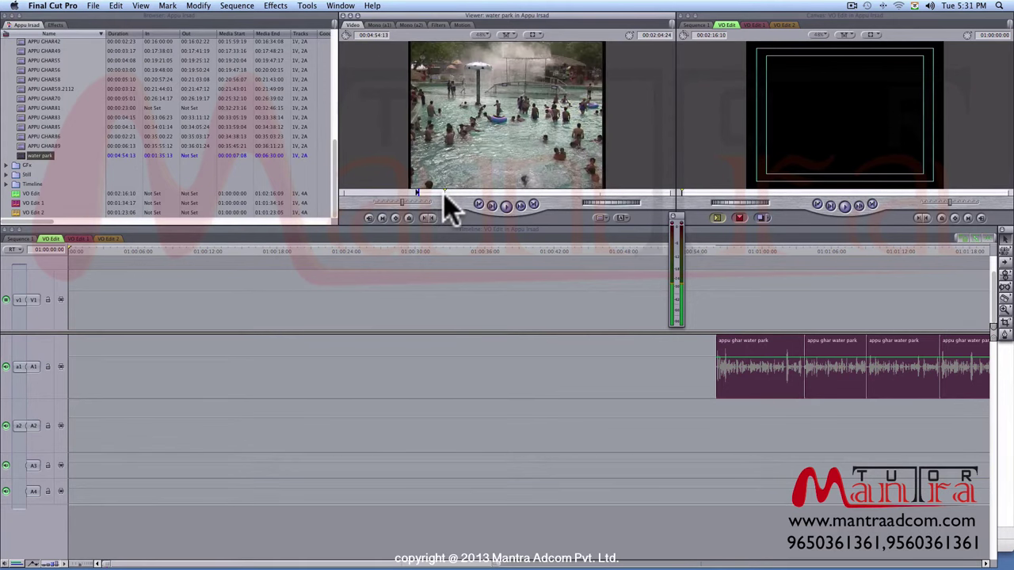
{"action": "key", "text": "space"}
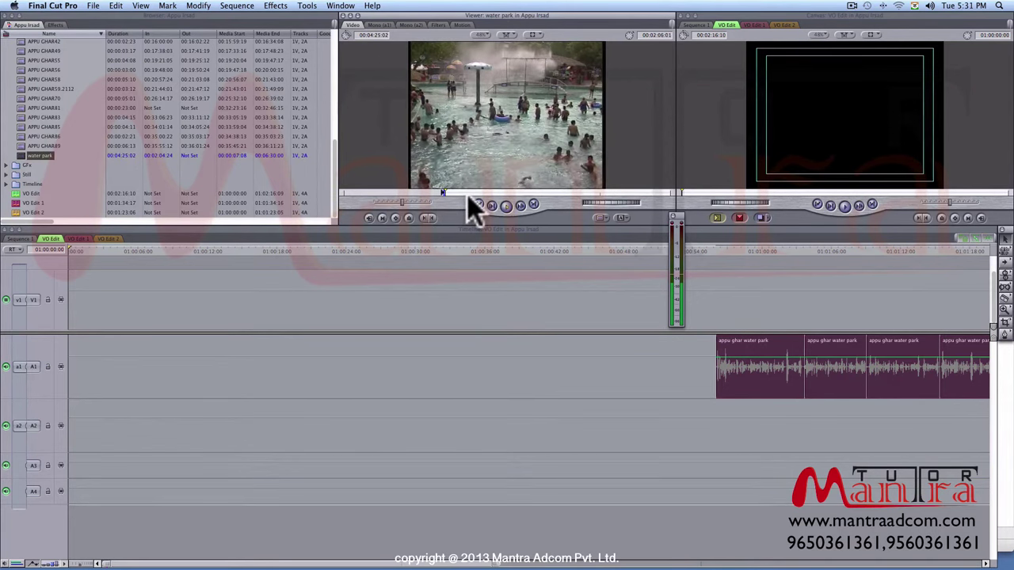
{"action": "key", "text": "space"}
{"action": "key", "text": "o"}
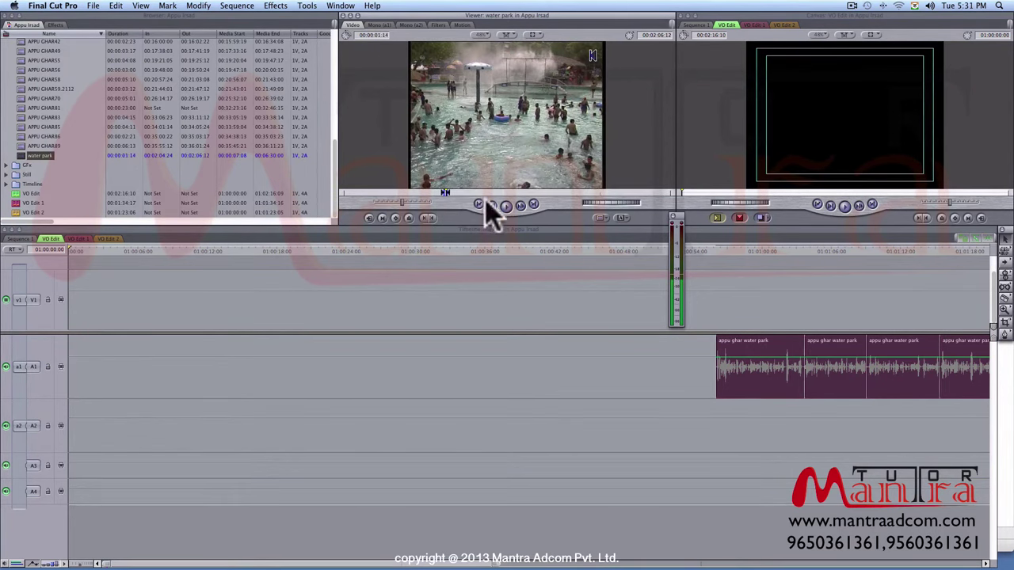
{"action": "key", "text": "F9"}
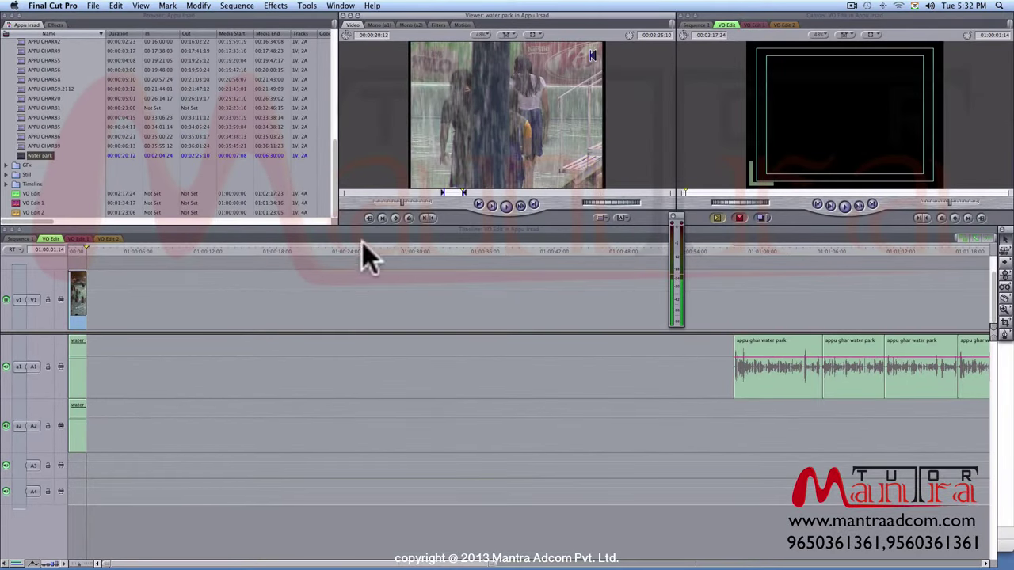
Step: Insert the water park section from 00:03:26:18 to 00:03:30:11 twice, followed by the section from 00:04:10:17 to 00:04:13:04
{"action": "left_click", "coordinate": [514, 191]}
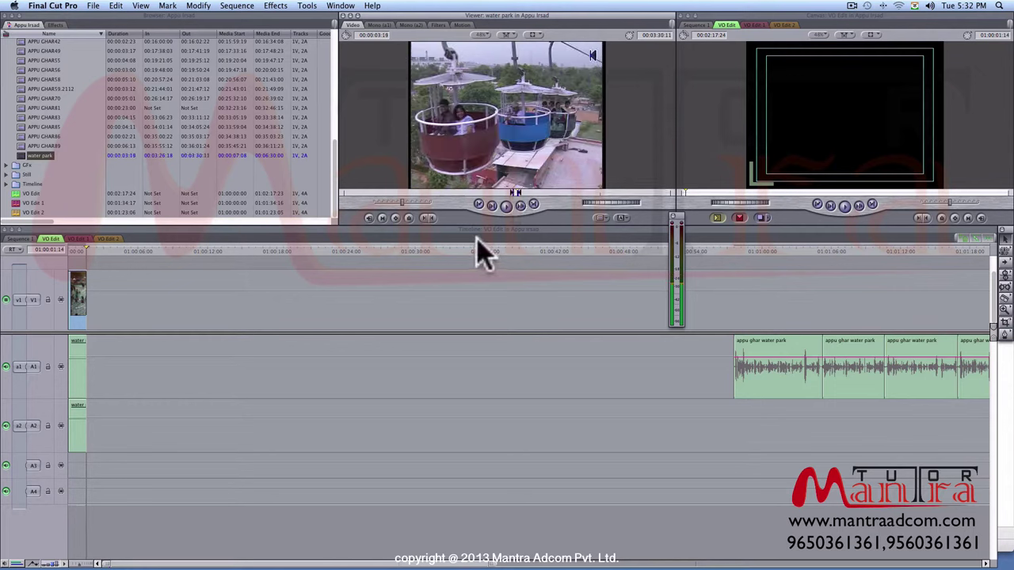
{"action": "key", "text": "F9"}
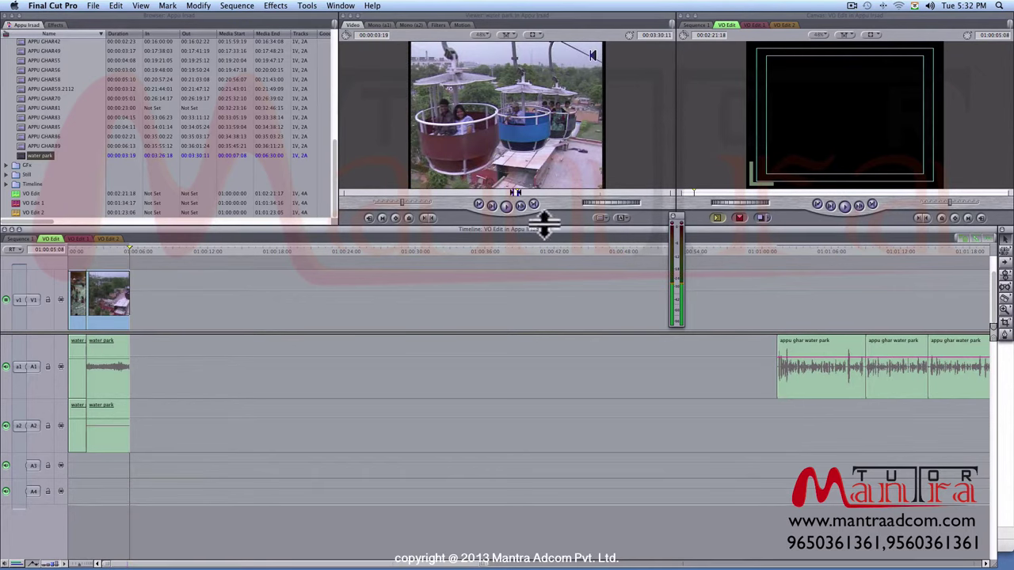
{"action": "left_click", "coordinate": [550, 193]}
{"action": "key", "text": "F9"}
{"action": "key", "text": "F9"}
{"action": "left_click", "coordinate": [552, 192]}
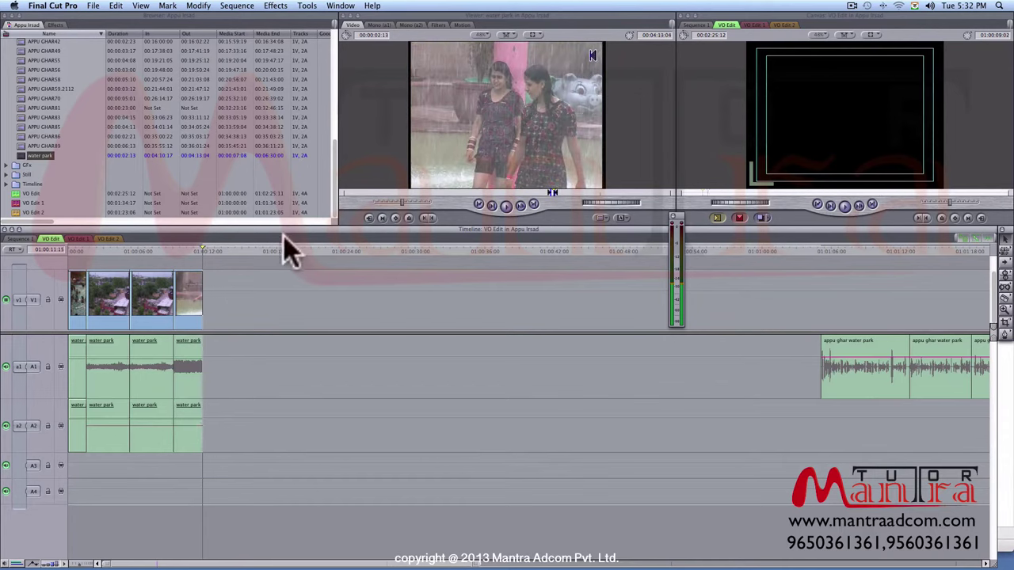
Step: Mark the source water park clip with In point 00:00:48:05 and Out point 00:00:55:15
{"action": "left_click", "coordinate": [273, 246]}
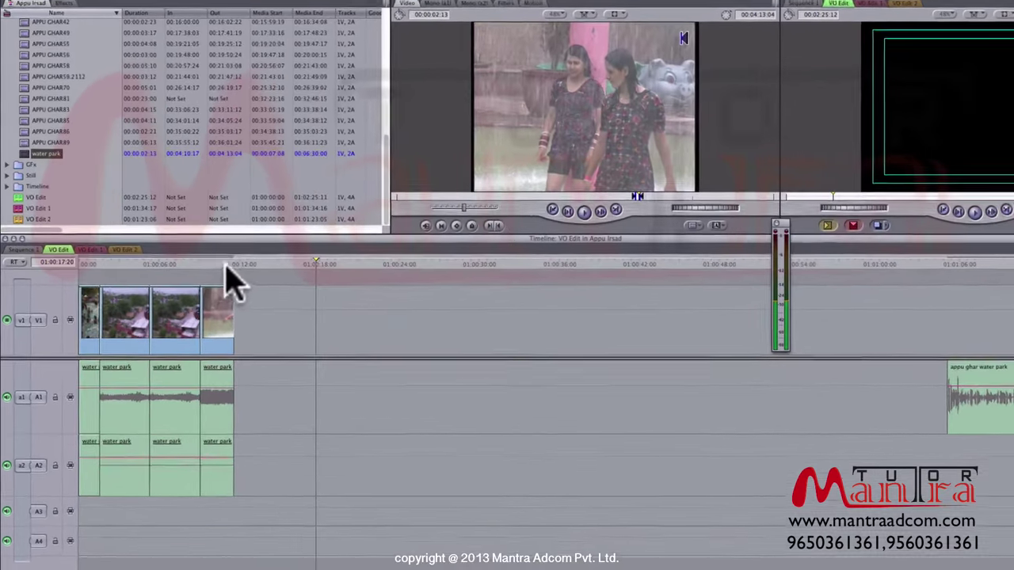
{"action": "key", "text": "i"}
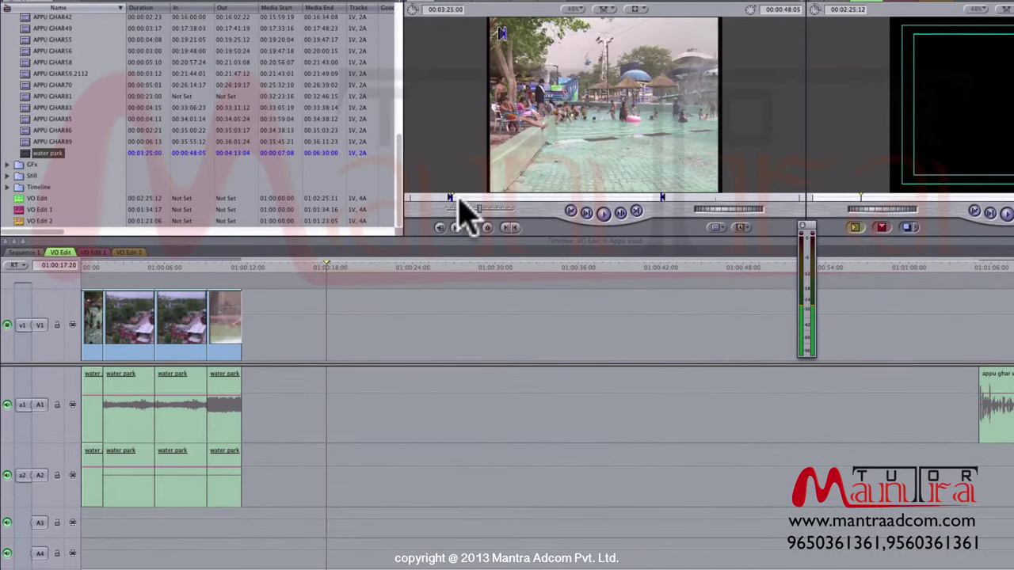
{"action": "left_click", "coordinate": [458, 198]}
{"action": "key", "text": "o"}
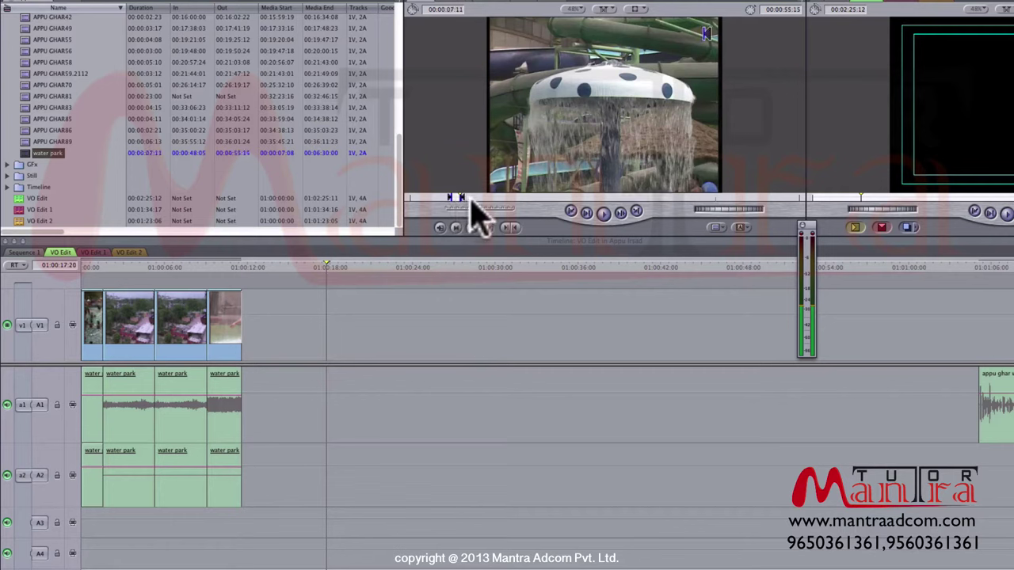
Step: Try an Insert edit and an Overwrite edit of the marked section at 01:00:11:15, after the last clip, undoing each one
{"action": "left_click_drag", "start_coordinate": [263, 269], "coordinate": [241, 269]}
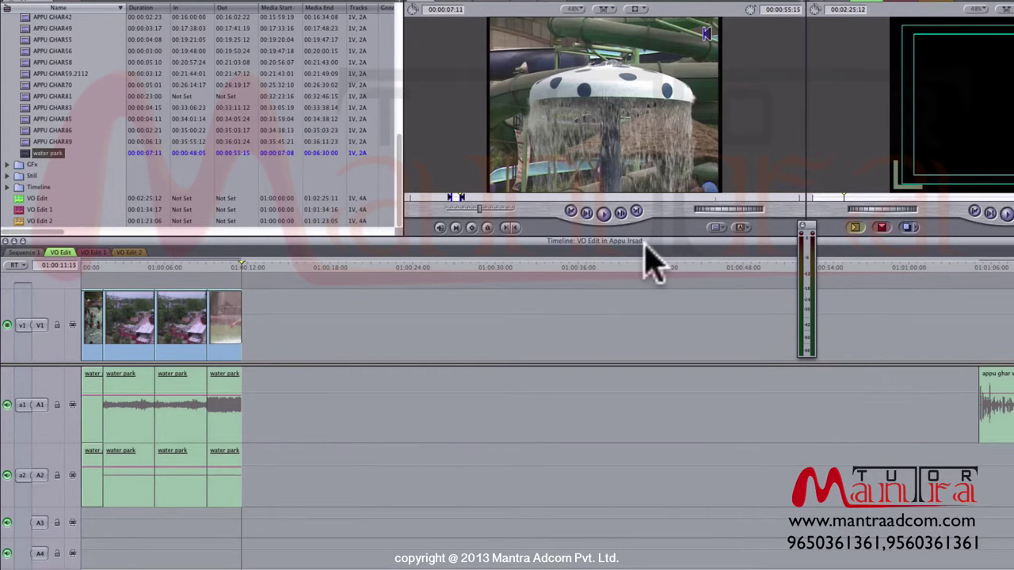
{"action": "key", "text": "F10"}
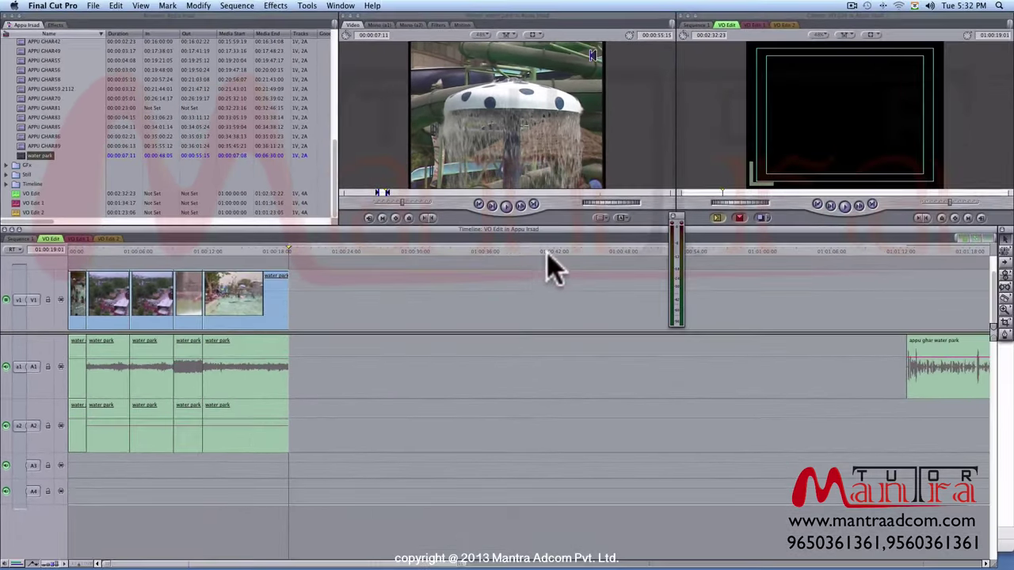
{"action": "key", "text": "super+z"}
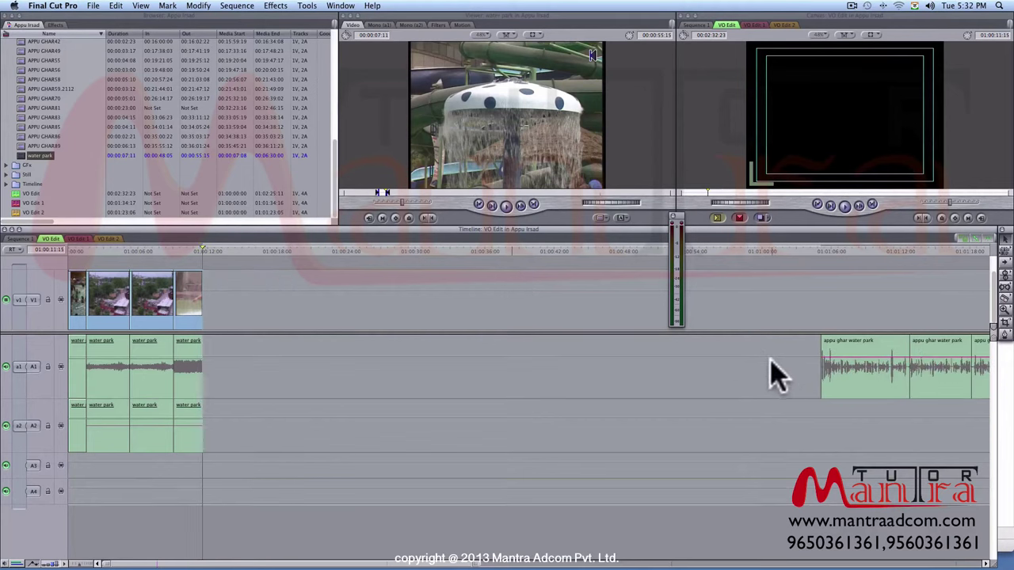
{"action": "key", "text": "F9"}
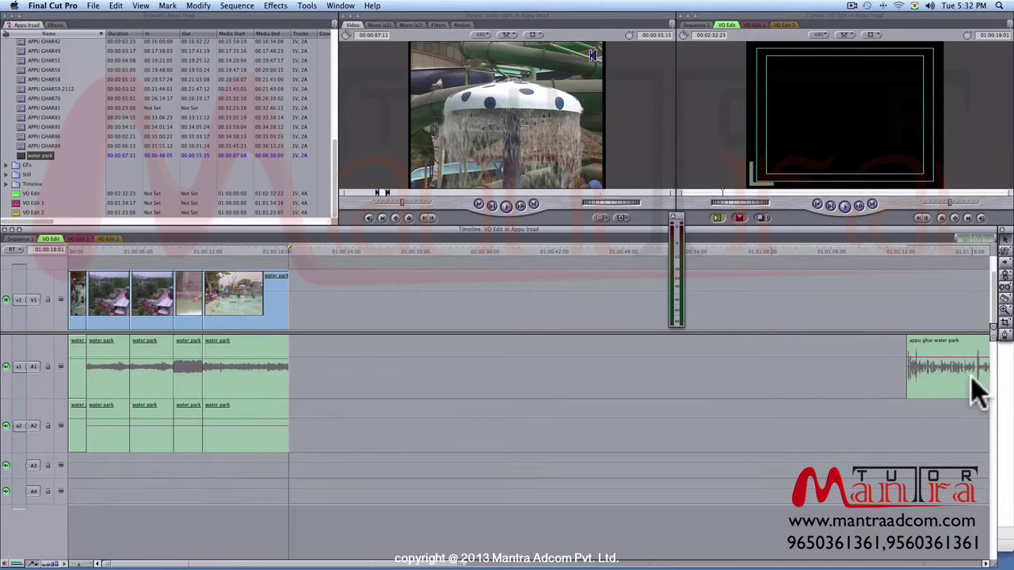
{"action": "key", "text": "super+z"}
{"action": "key", "text": "F10"}
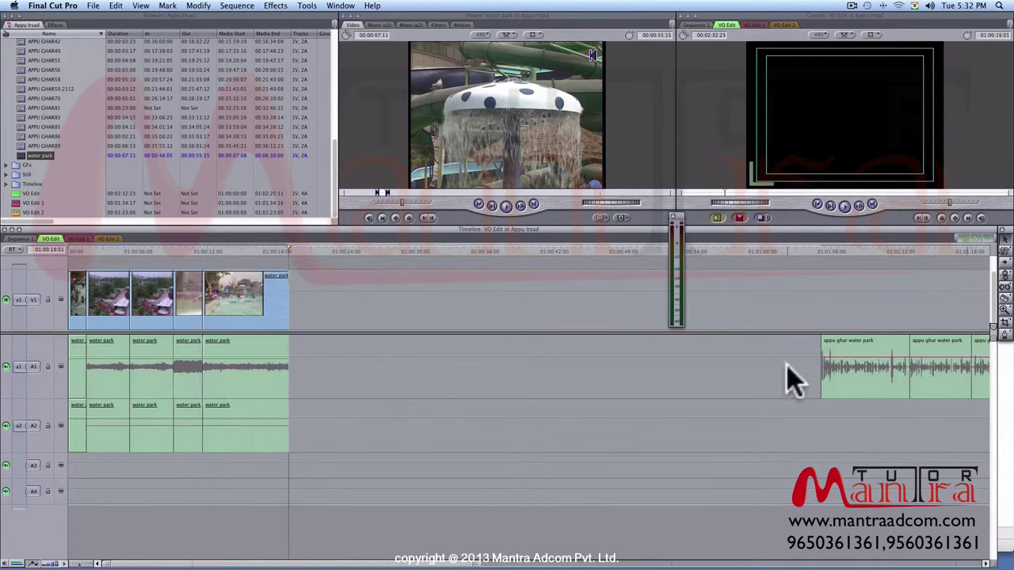
{"action": "key", "text": "super+z"}
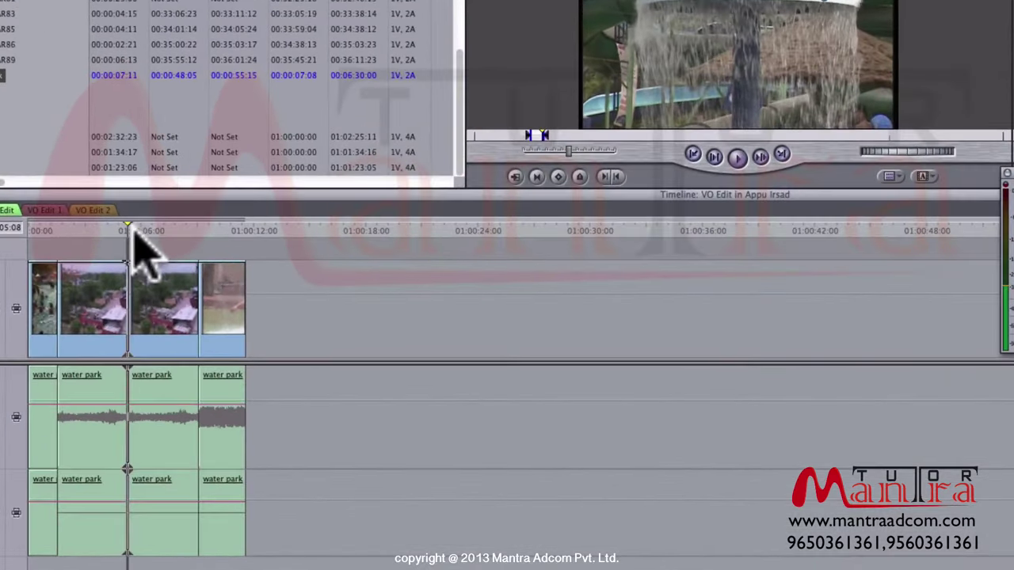
Step: Try Insert and Overwrite edits of the marked section at the cut between the second and third clips, 01:00:05:08, undoing each one
{"action": "left_click", "coordinate": [131, 242]}
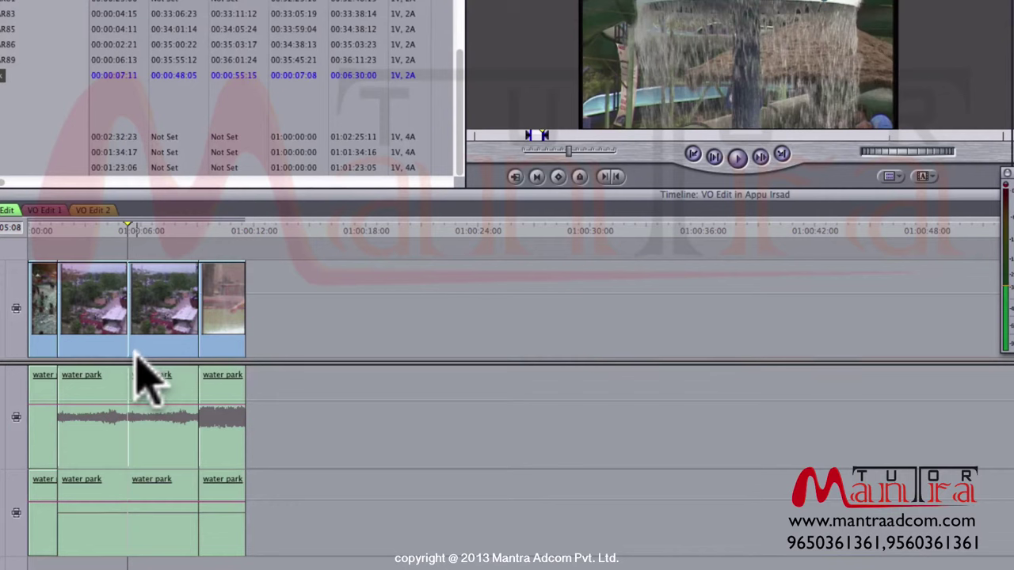
{"action": "key", "text": "F9"}
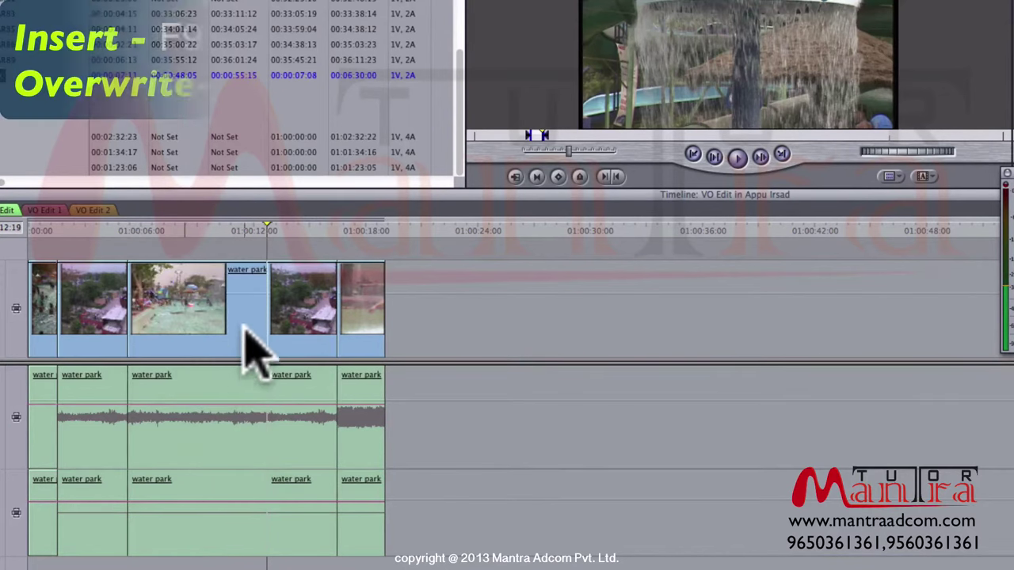
{"action": "key", "text": "ctrl+z"}
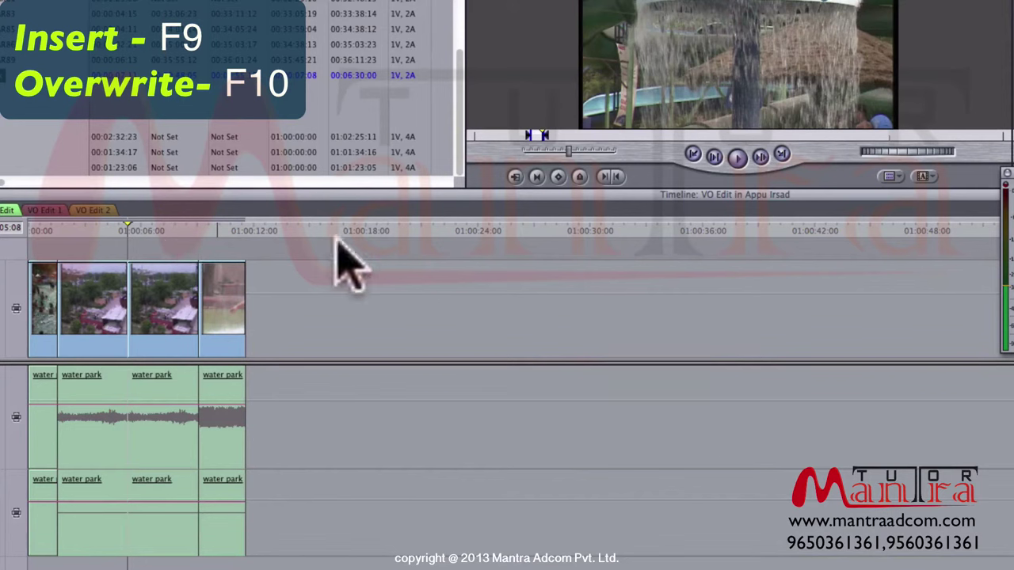
{"action": "key", "text": "F9"}
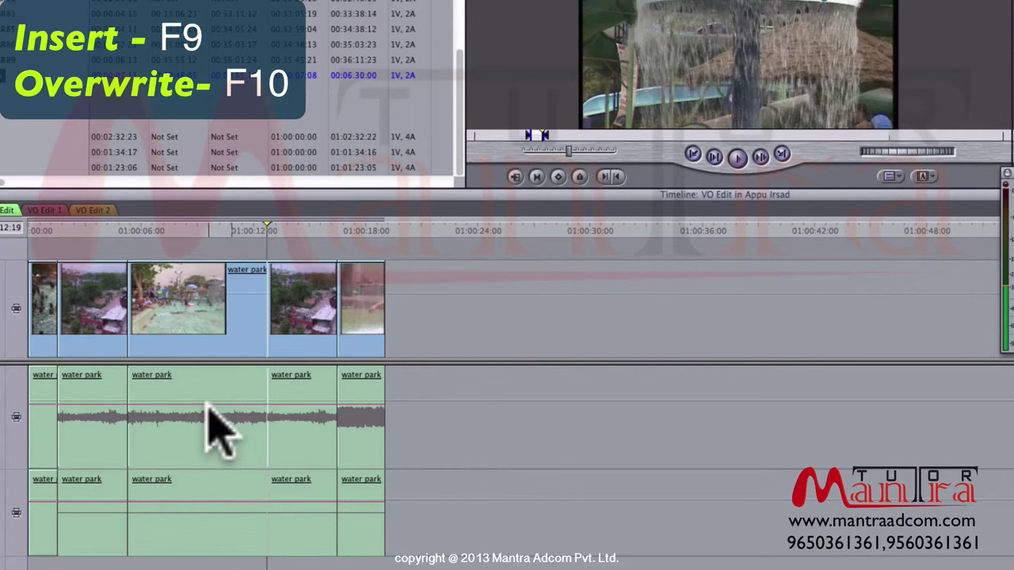
{"action": "key", "text": "shift+Delete"}
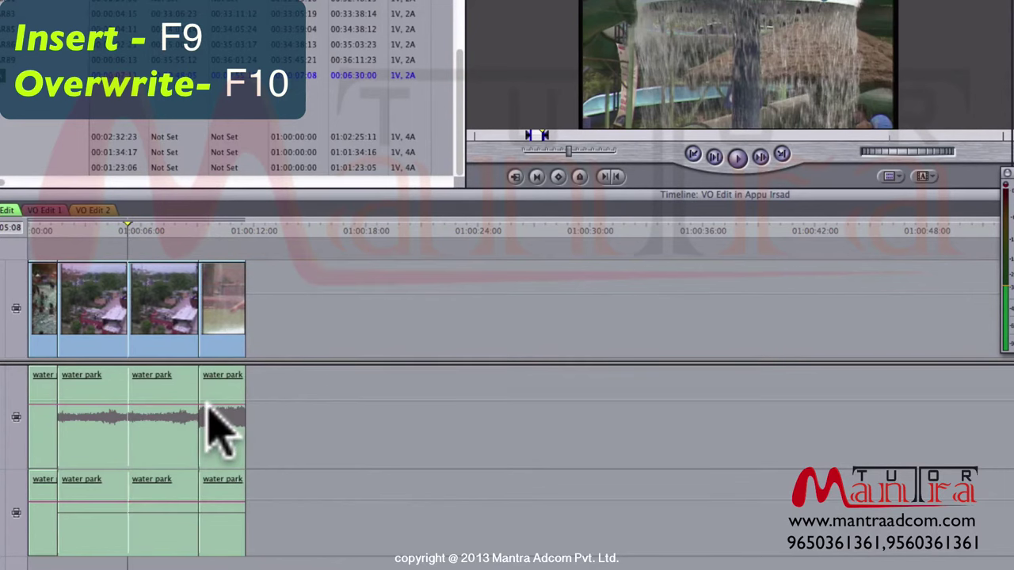
{"action": "key", "text": "F10"}
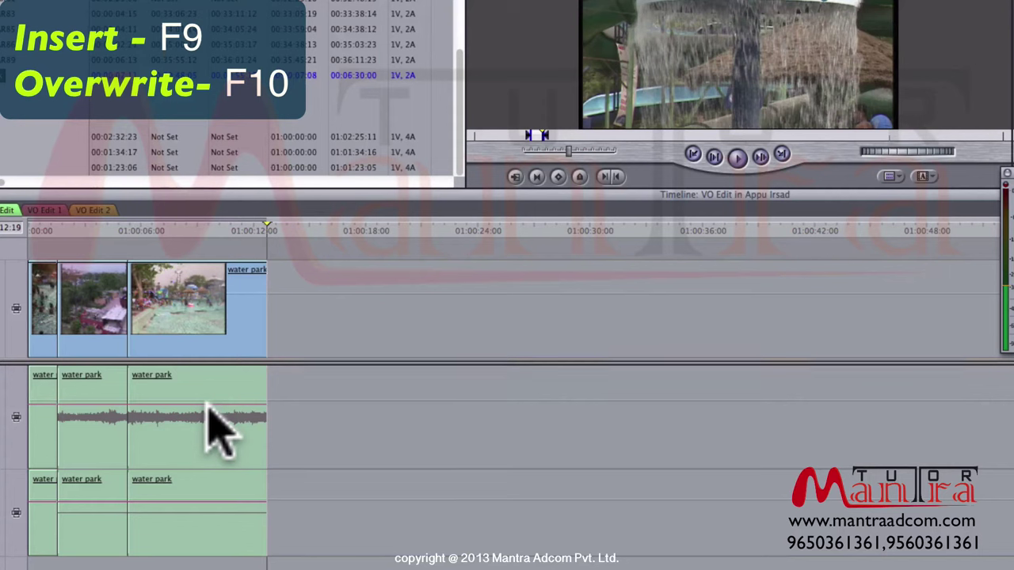
{"action": "key", "text": "super+z"}
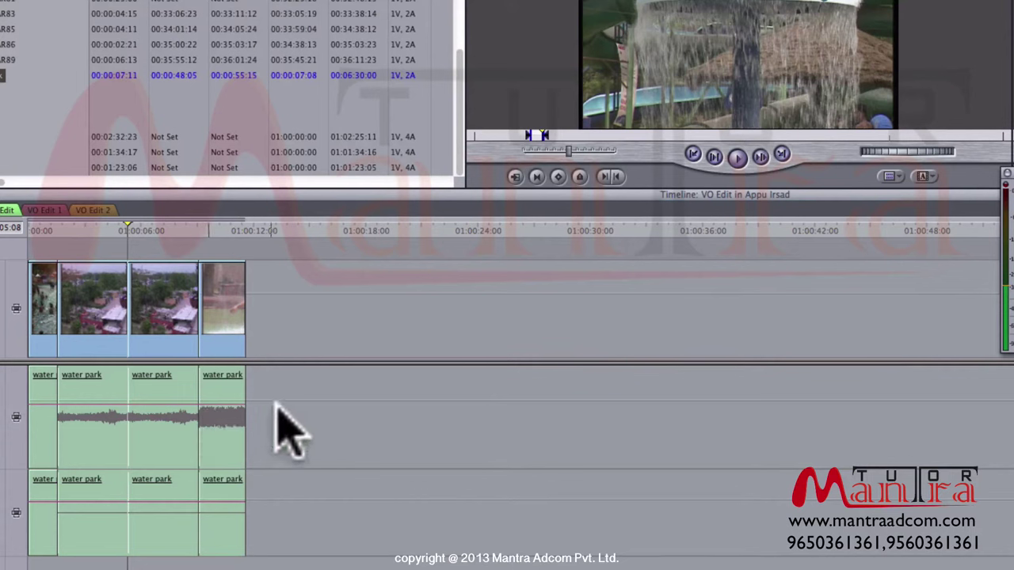
Step: Try an Insert edit and an Overwrite edit of the marked section inside the third clip at 01:00:06:21, undoing each one
{"action": "left_click_drag", "start_coordinate": [127, 225], "coordinate": [158, 226]}
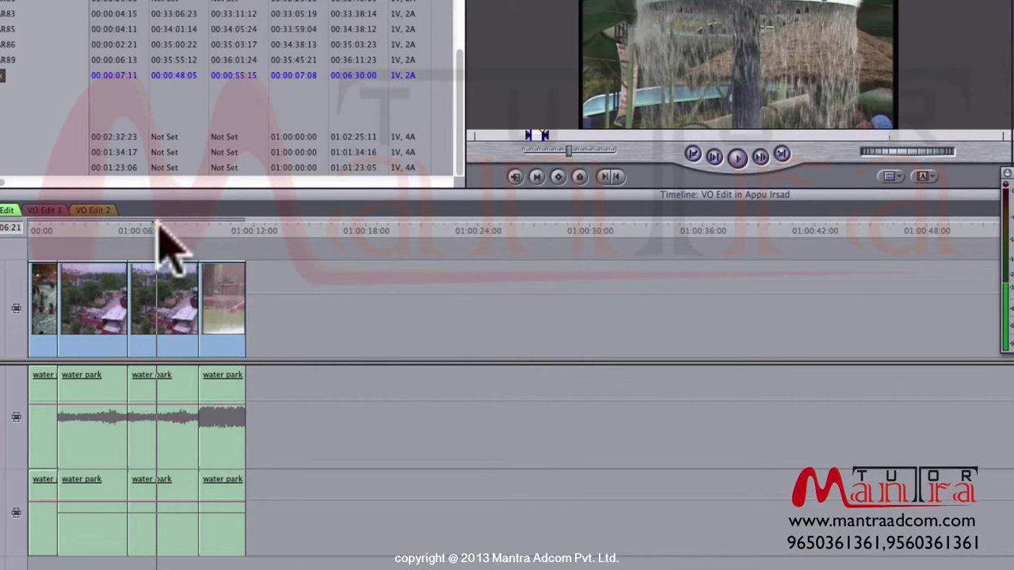
{"action": "key", "text": "F9"}
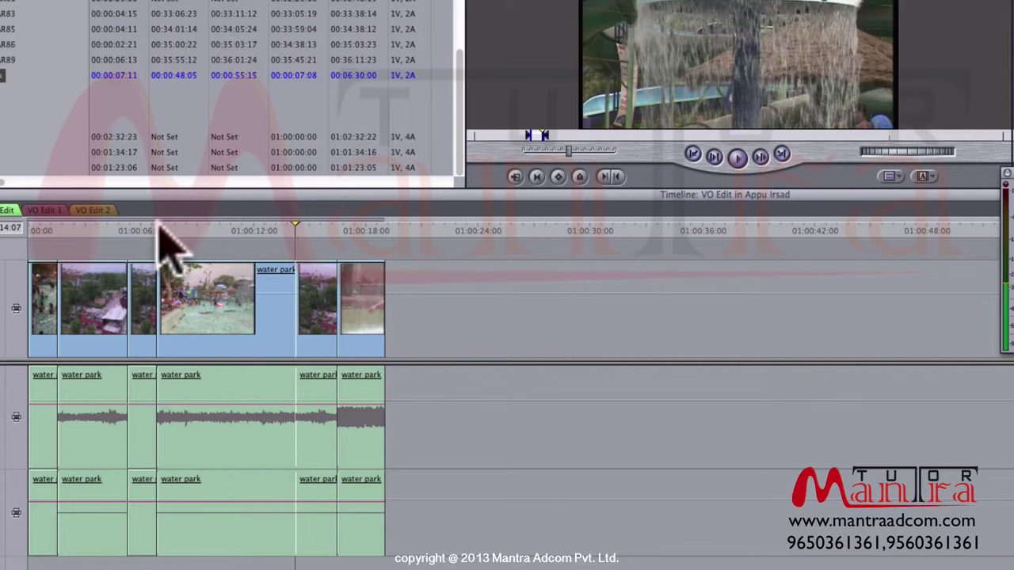
{"action": "key", "text": "super+z"}
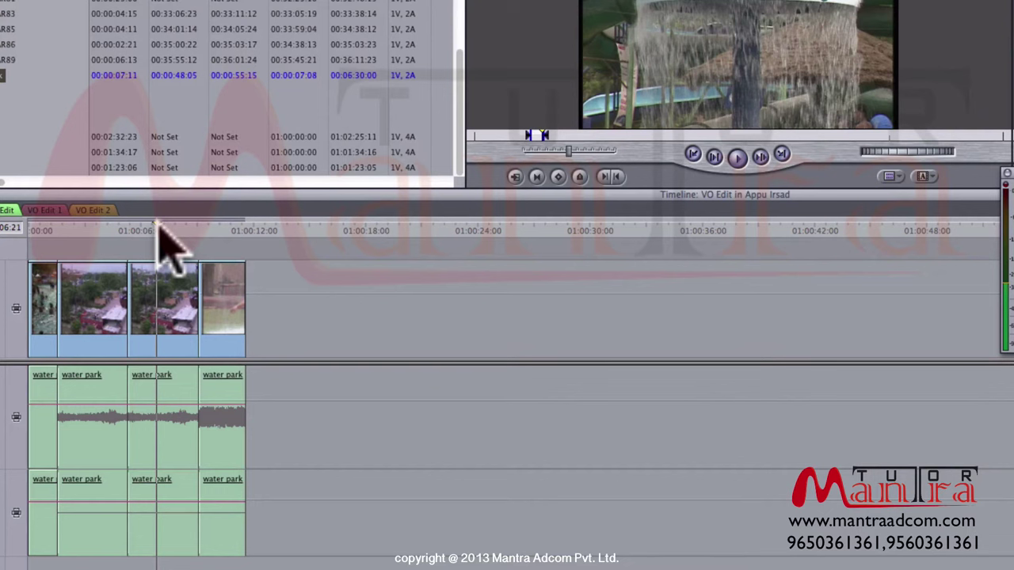
{"action": "key", "text": "F10"}
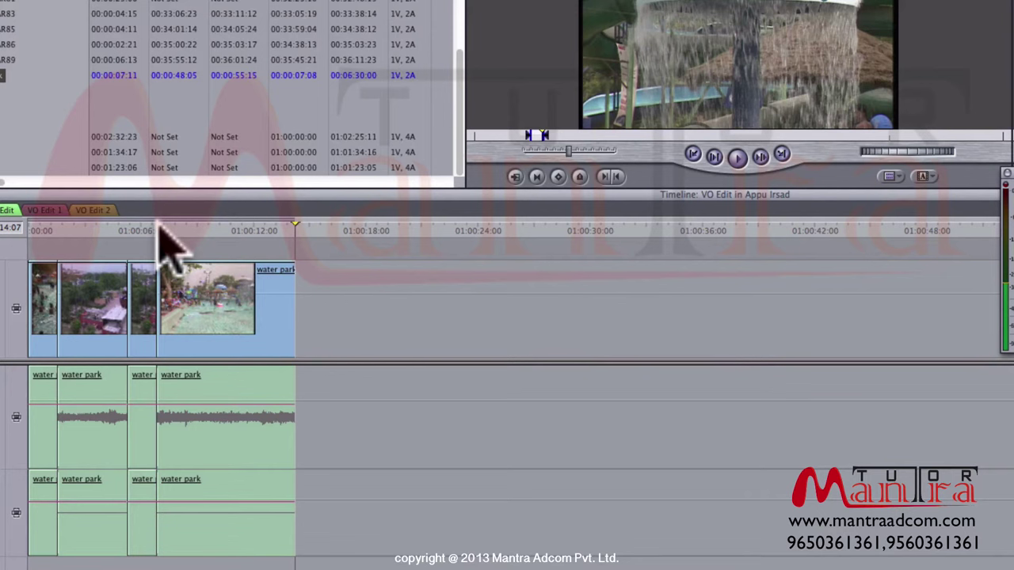
{"action": "key", "text": "super+z"}
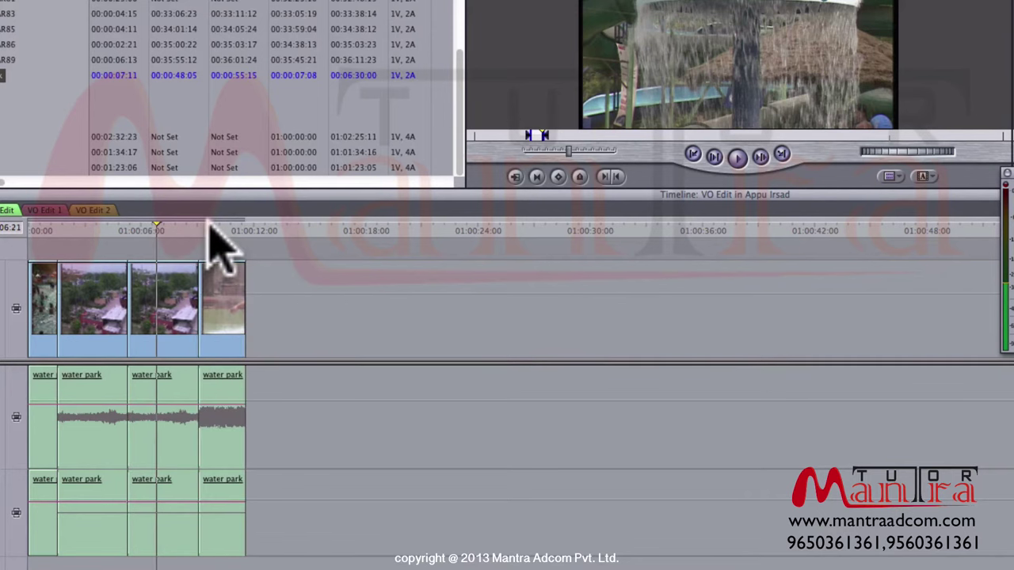
Step: Extend the last water park clip to about 01:00:23, and try an Overwrite edit at 01:00:06:21, undoing only the edit
{"action": "left_click_drag", "start_coordinate": [246, 301], "coordinate": [466, 301]}
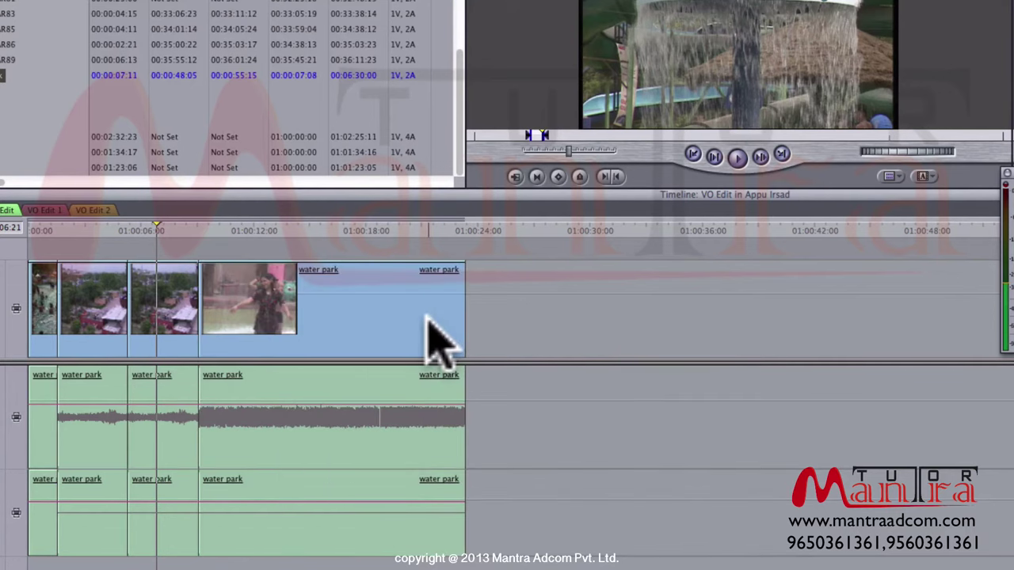
{"action": "key", "text": "F10"}
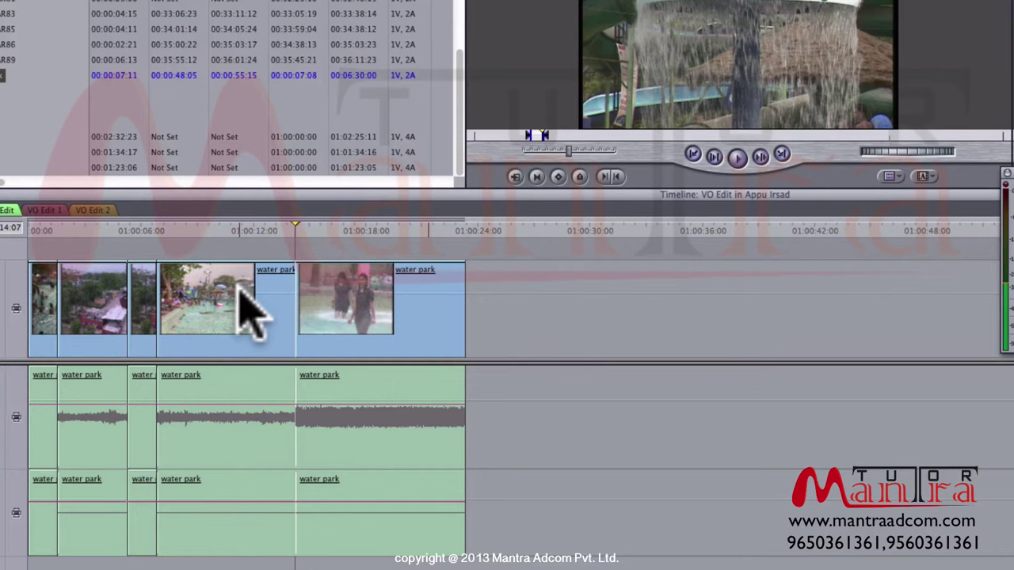
{"action": "key", "text": "ctrl+z"}
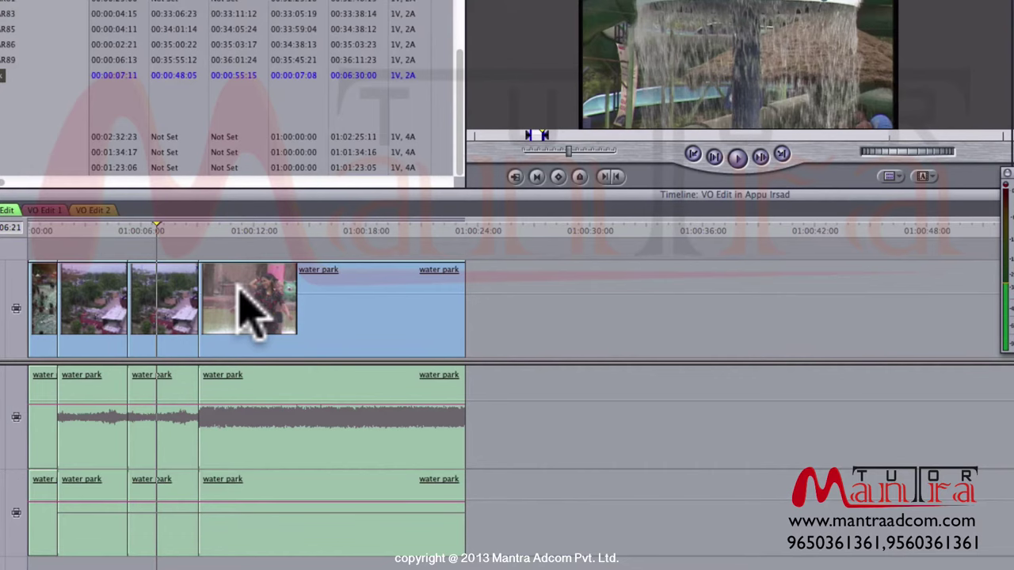
Step: Try an Insert edit of the marked section where the voice-over audio starts, at 01:01:05:03, and undo it
{"action": "key", "text": "super+minus"}
{"action": "left_click", "coordinate": [636, 232]}
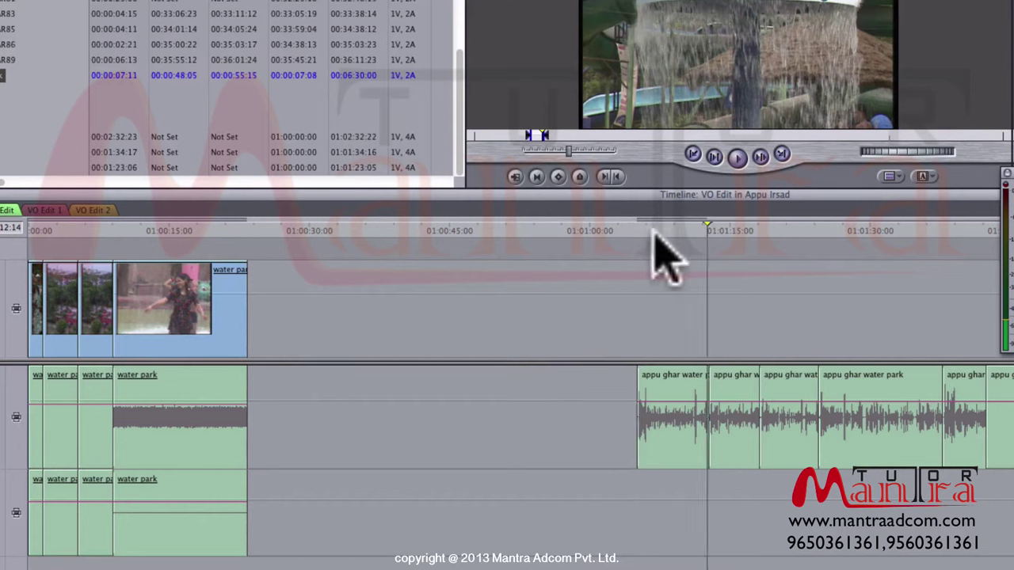
{"action": "key", "text": "F9"}
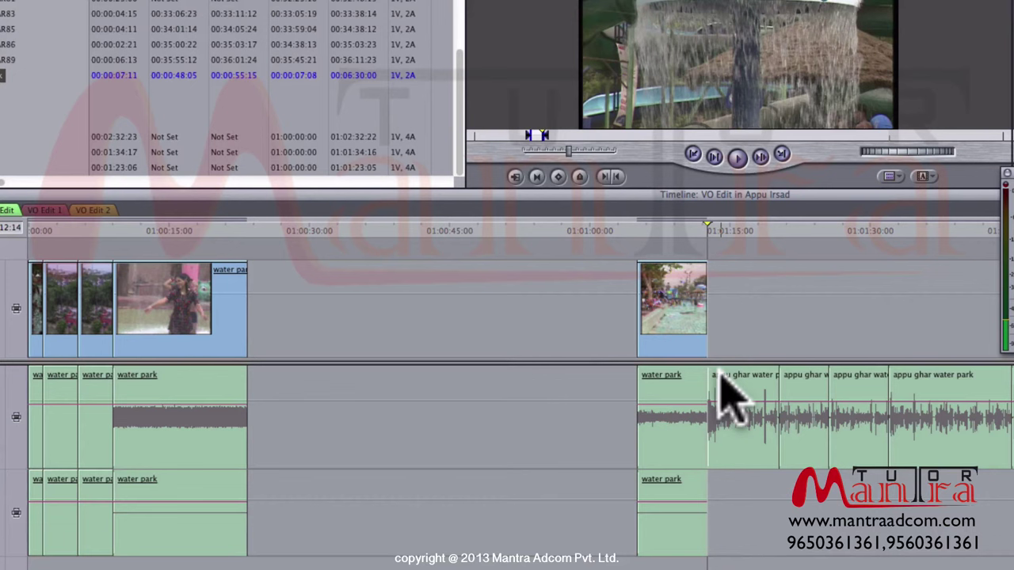
{"action": "key", "text": "ctrl+z"}
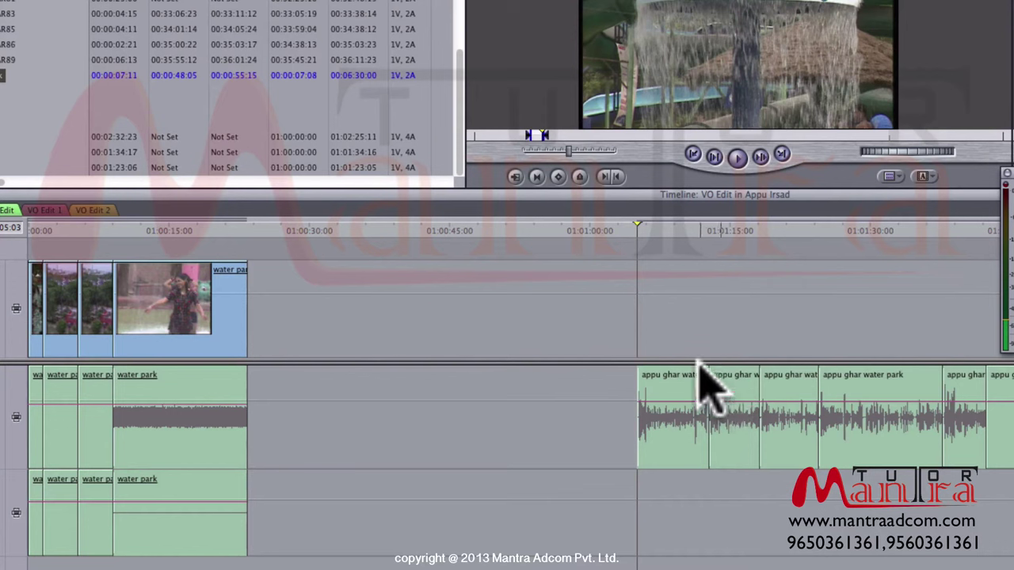
Step: Play back the start of the first voice-over clip from 01:01:05:03
{"action": "key", "text": "super+equal"}
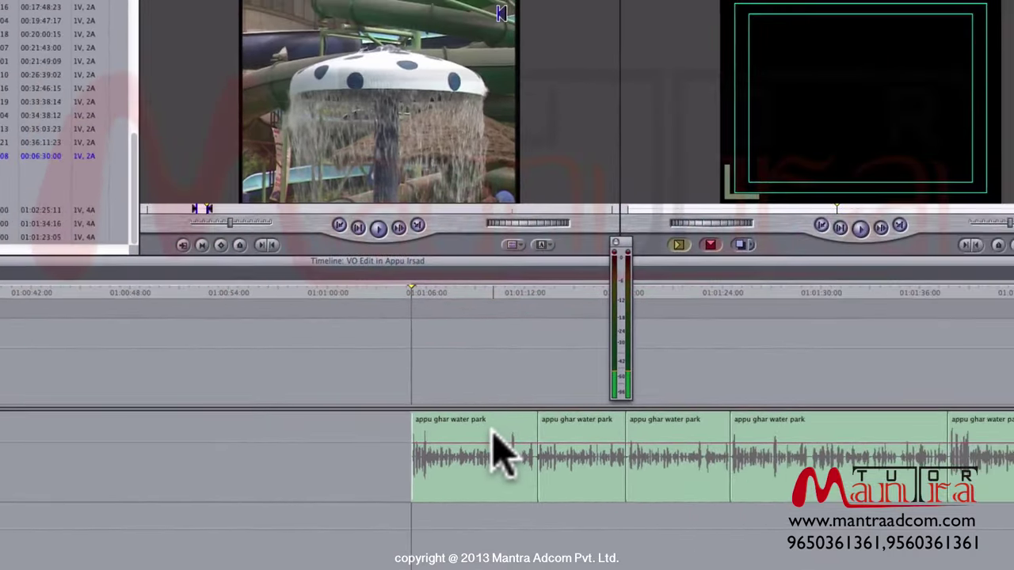
{"action": "key", "text": "space"}
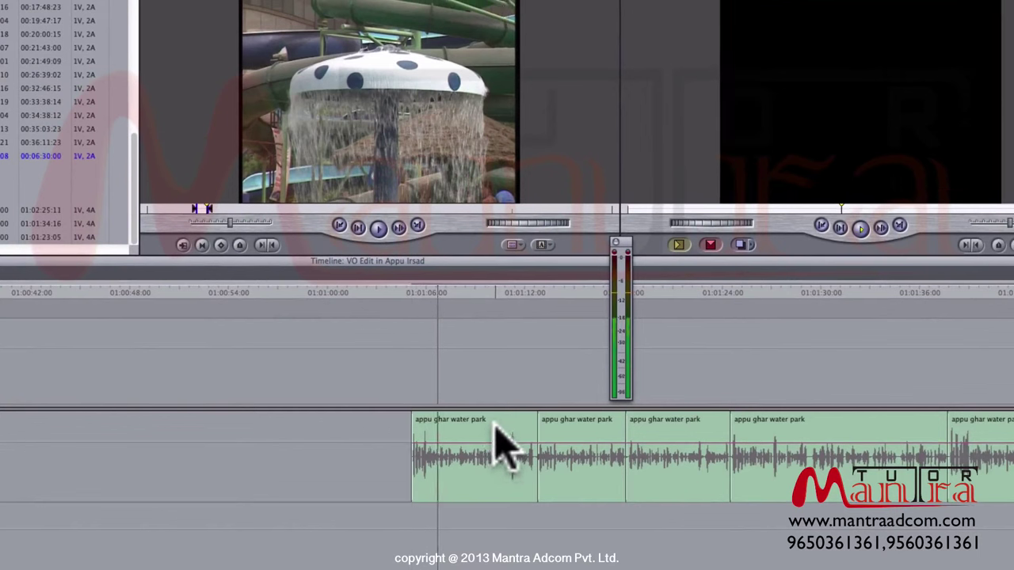
{"action": "key", "text": "space"}
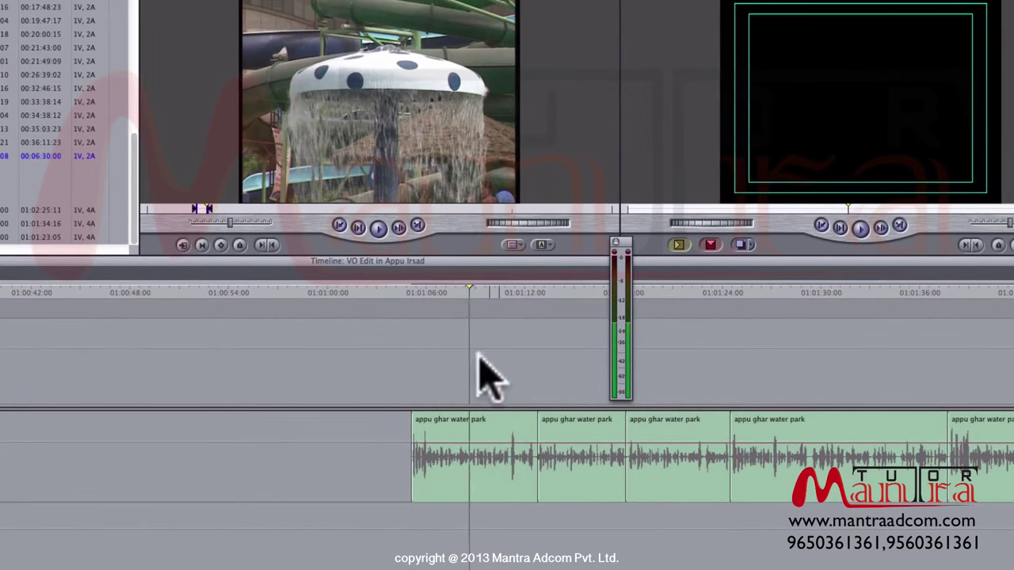
Step: Try an Overwrite edit of the marked section at 01:01:04:18, just before the voice-over, and undo it
{"action": "left_click", "coordinate": [396, 295]}
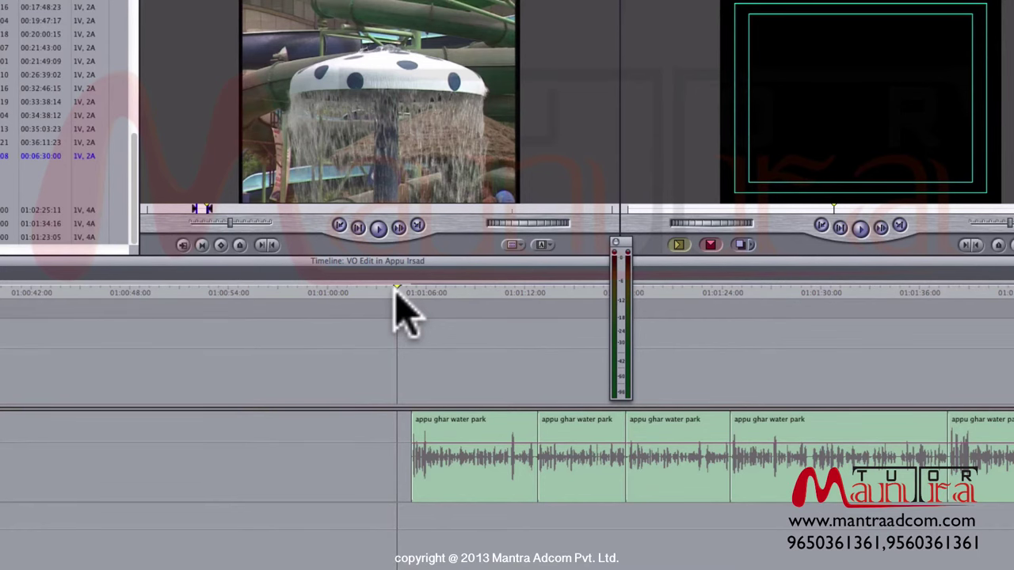
{"action": "scroll", "coordinate": [396, 309], "scroll_direction": "right", "scroll_amount": 2}
{"action": "left_click", "coordinate": [330, 295]}
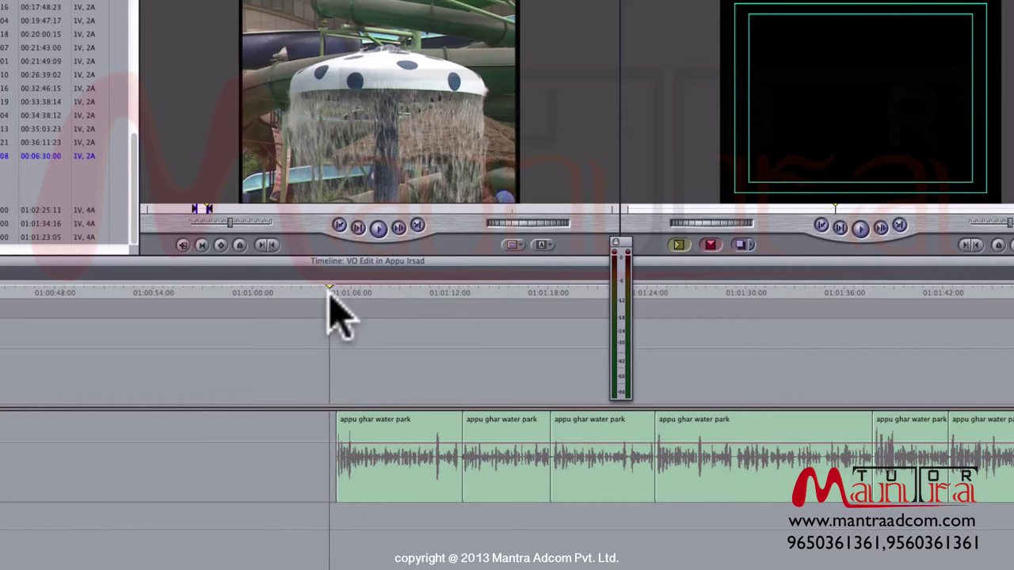
{"action": "key", "text": "F10"}
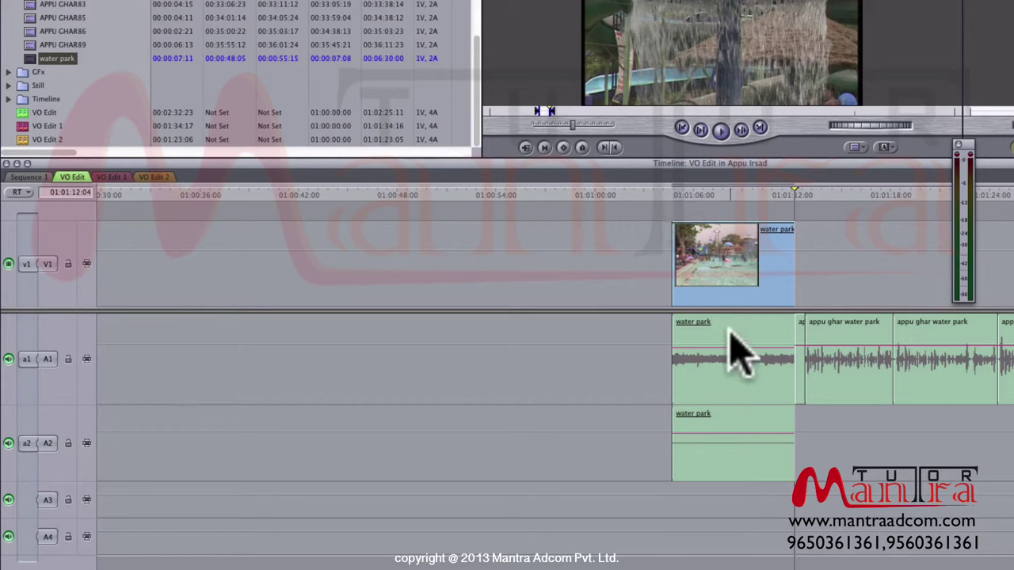
{"action": "key", "text": "Delete"}
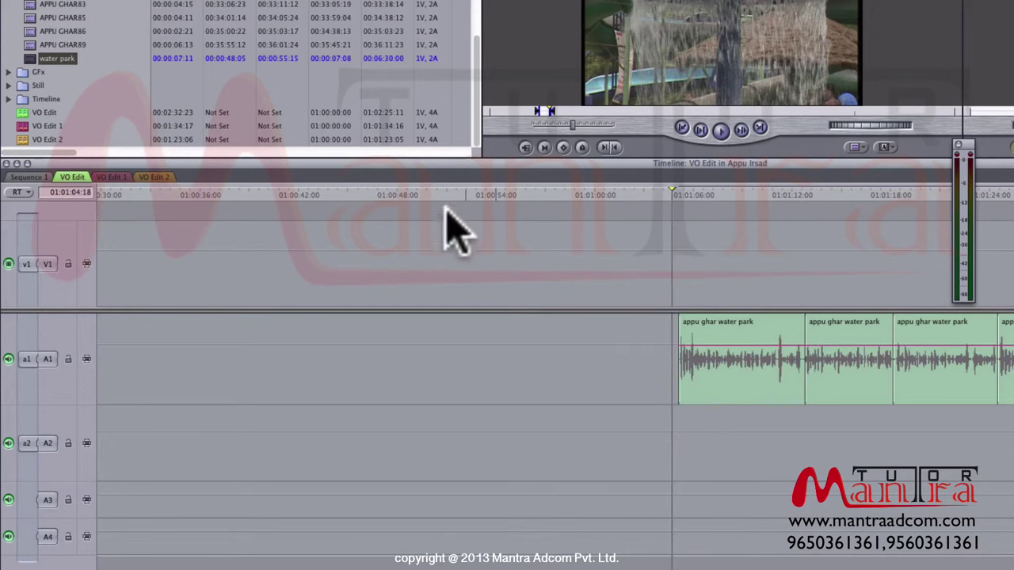
Step: Overwrite the marked water park section into the empty gap at 01:00:48:02
{"action": "left_click", "coordinate": [398, 196]}
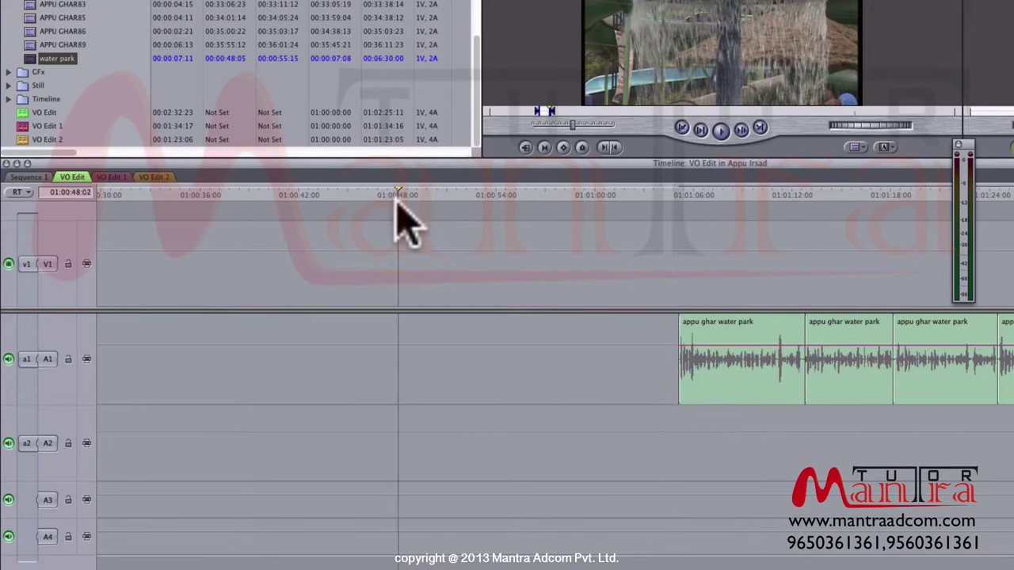
{"action": "key", "text": "F10"}
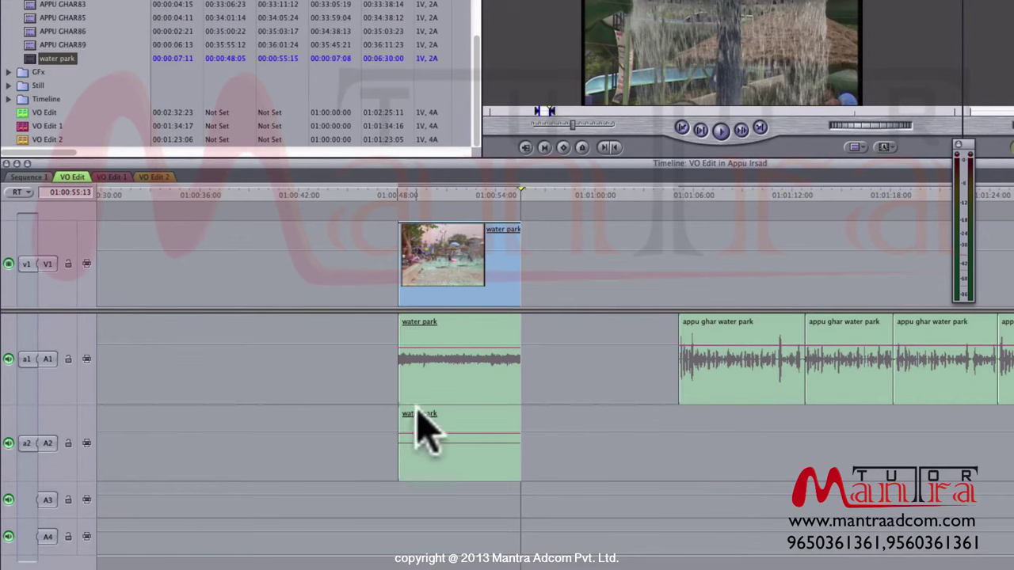
Step: Add video track V2 and move the water park clip with its audio earlier, to about 01:00:31
{"action": "left_click_drag", "start_coordinate": [643, 314], "coordinate": [593, 361]}
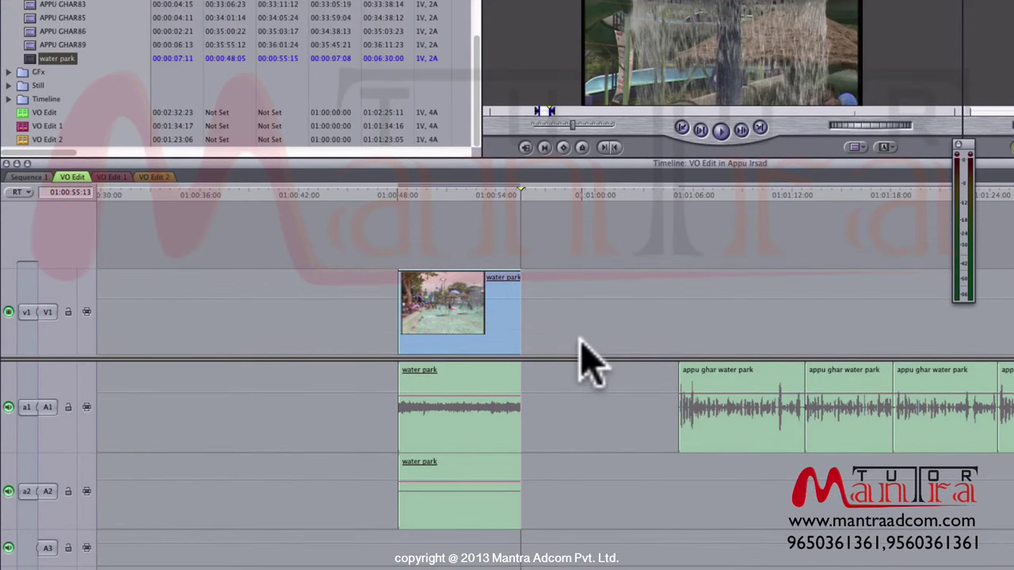
{"action": "right_click", "coordinate": [590, 240]}
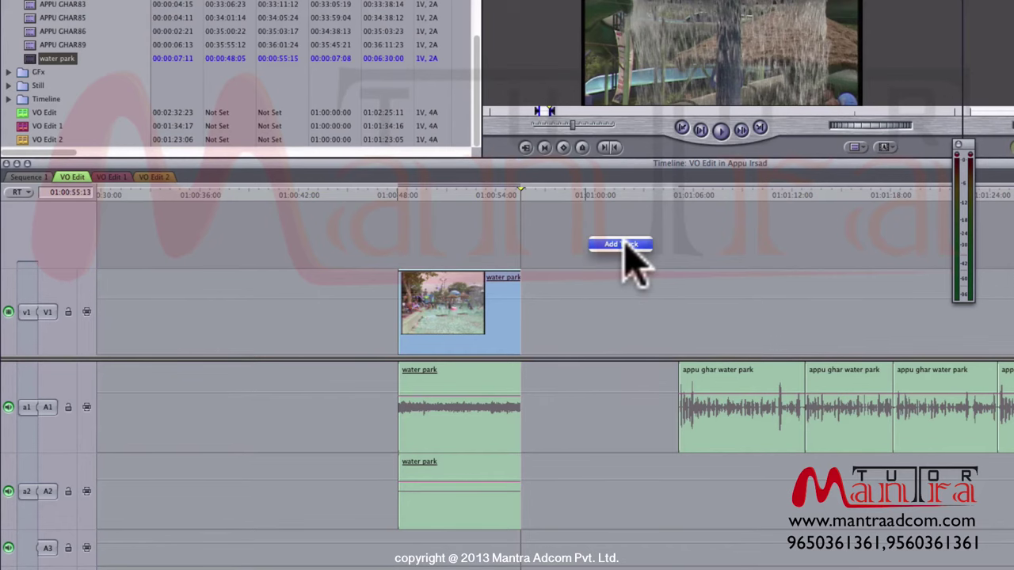
{"action": "left_click", "coordinate": [616, 244]}
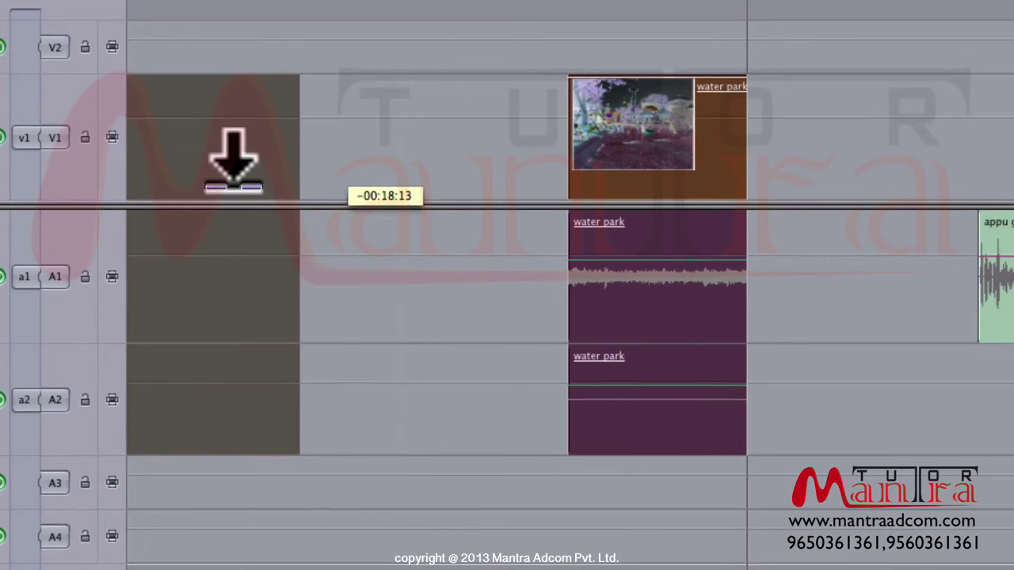
{"action": "left_click_drag", "start_coordinate": [234, 162], "coordinate": [267, 163]}
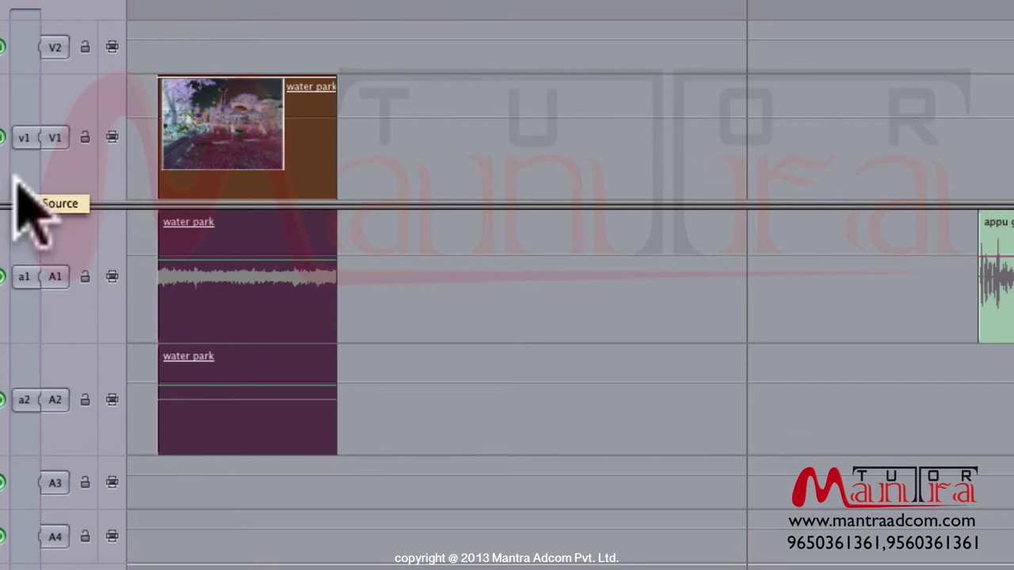
Step: Disconnect the a1 and a2 sources and Insert only the marked section's video on V1 at about 01:00:40
{"action": "left_click", "coordinate": [54, 276]}
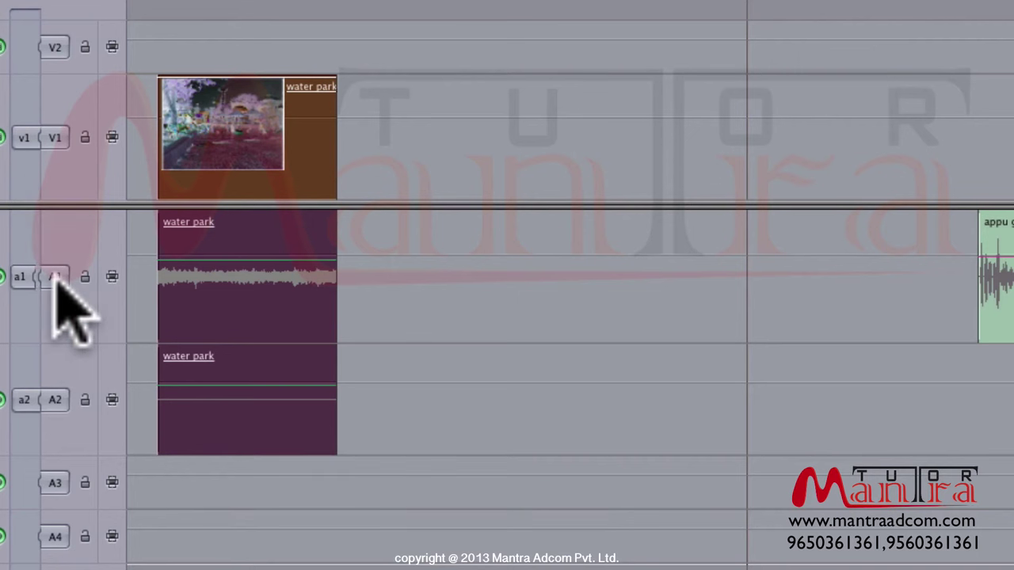
{"action": "left_click", "coordinate": [60, 400]}
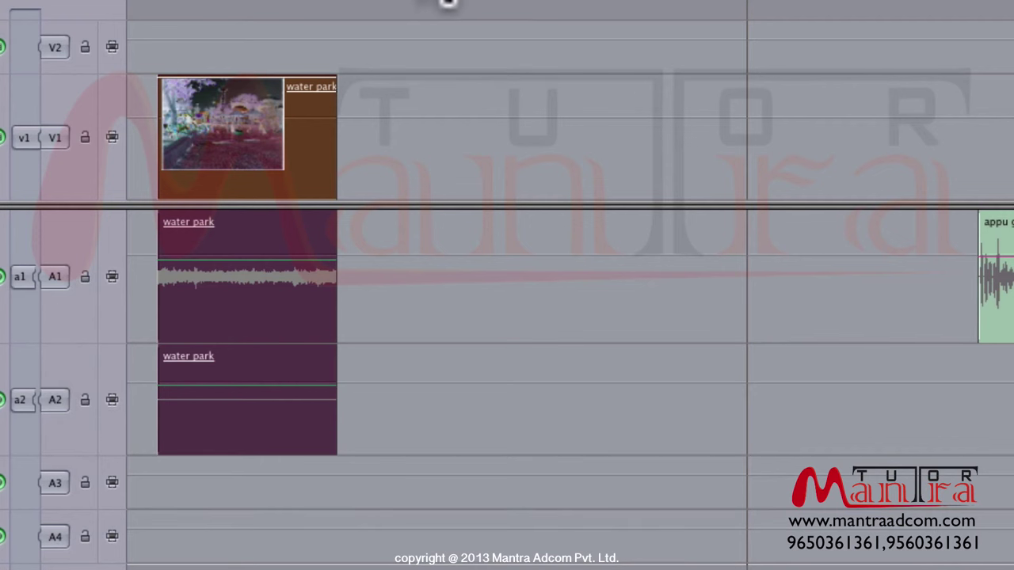
{"action": "left_click", "coordinate": [379, 4]}
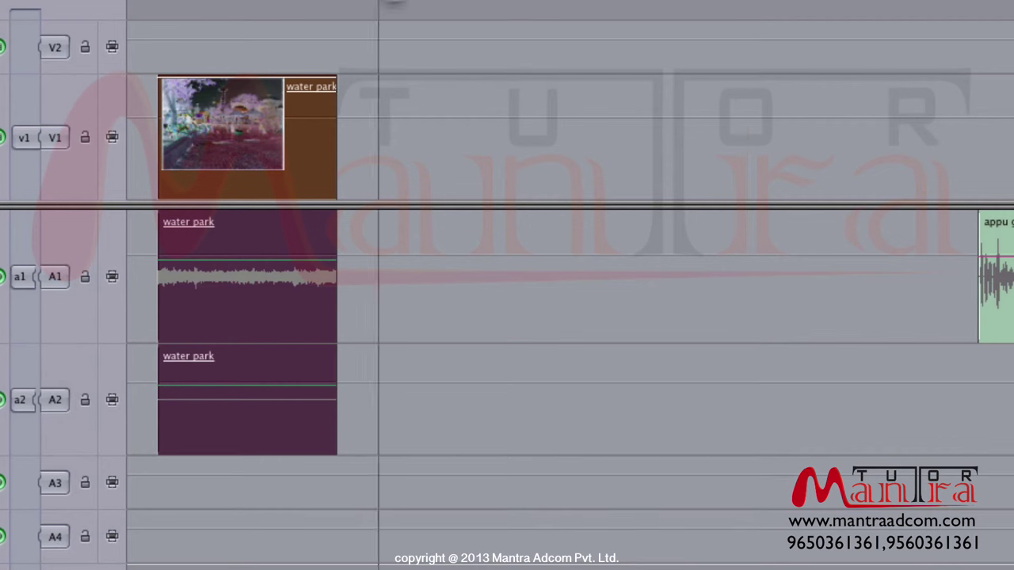
{"action": "key", "text": "F9"}
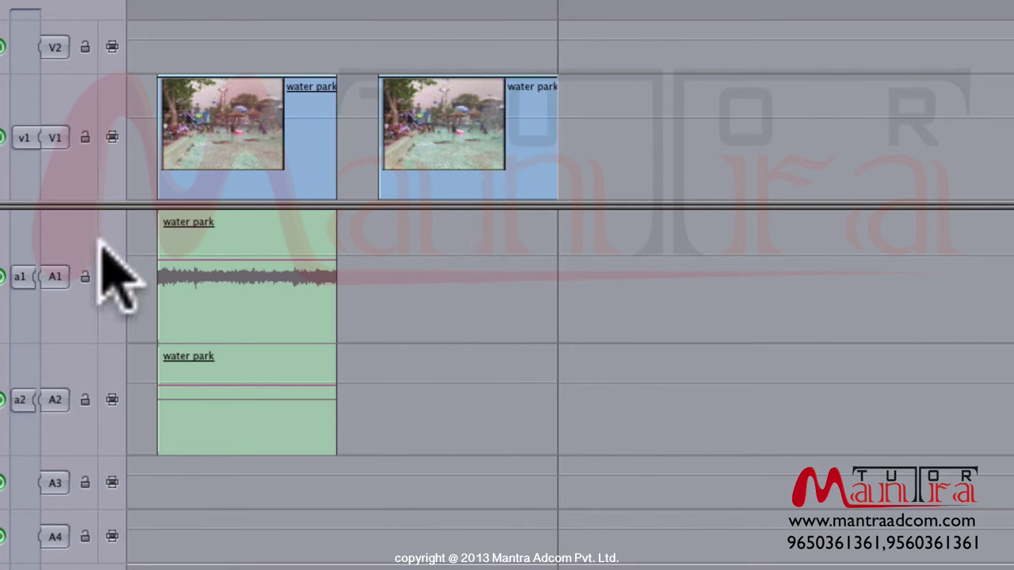
Step: Reconnect a1 and a2, disconnect v1, and Insert only the marked section's audio directly after the video-only clip
{"action": "left_click", "coordinate": [22, 399]}
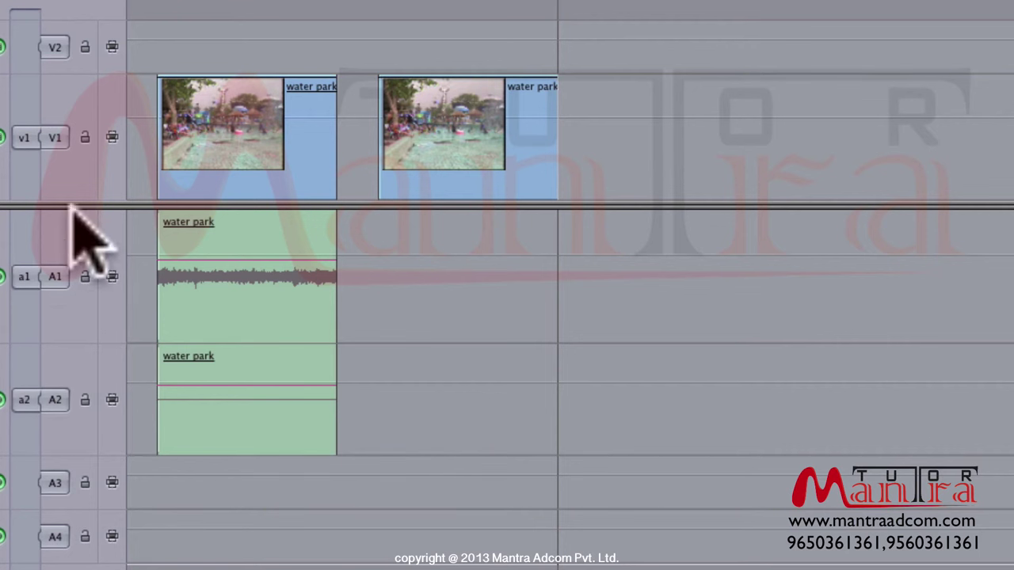
{"action": "left_click", "coordinate": [19, 138]}
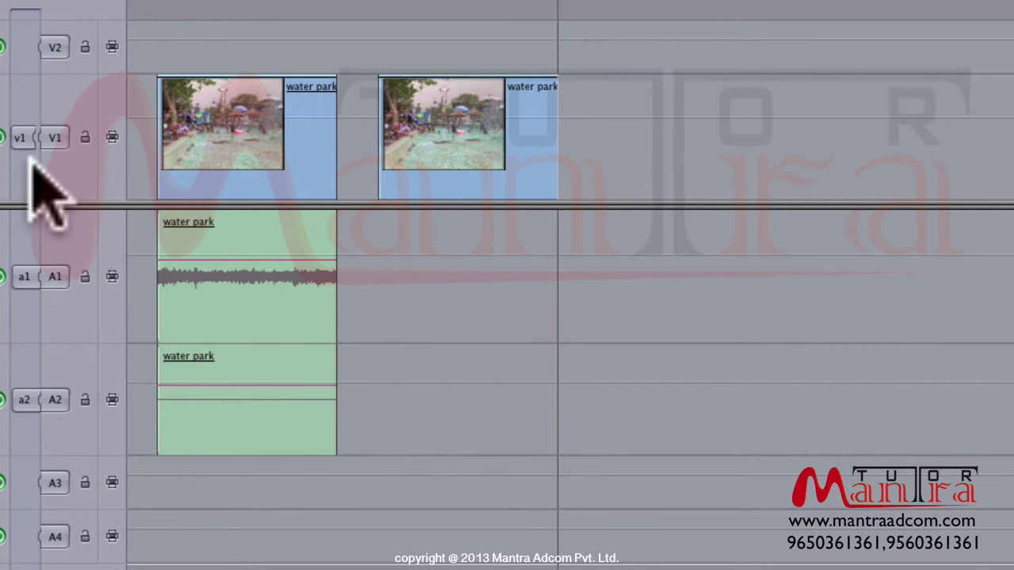
{"action": "key", "text": "F10"}
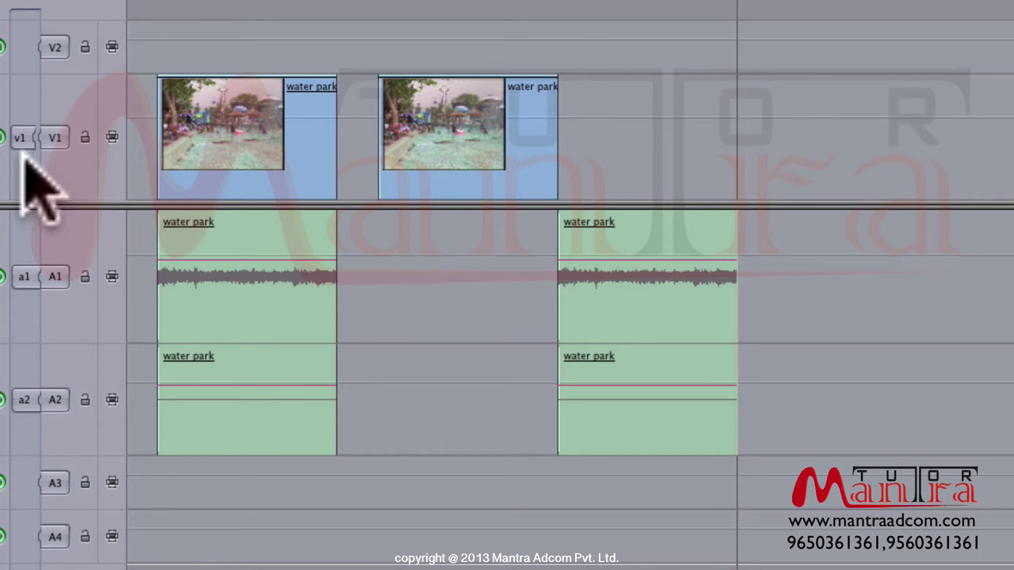
Step: Patch v1 to V2, a1 to A3 and a2 to A4, and Insert the marked section directly after the audio-only clip
{"action": "left_click_drag", "start_coordinate": [23, 138], "coordinate": [31, 55]}
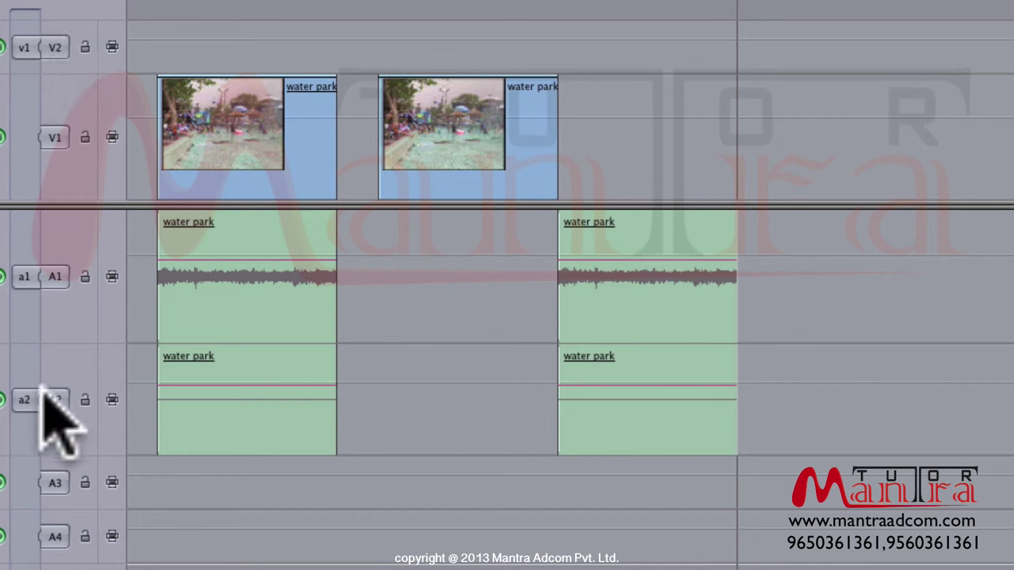
{"action": "left_click_drag", "start_coordinate": [23, 400], "coordinate": [25, 538]}
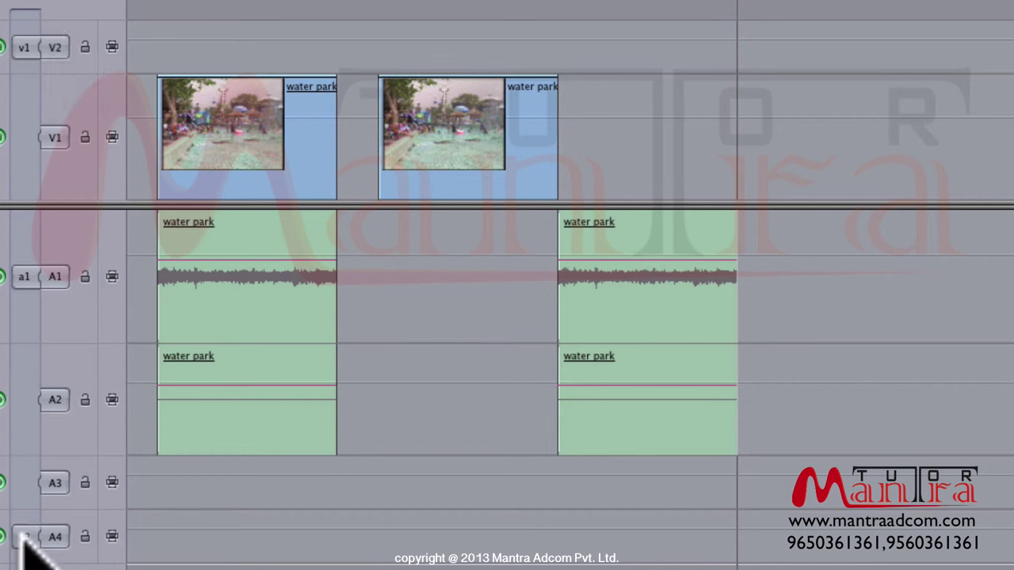
{"action": "left_click_drag", "start_coordinate": [25, 277], "coordinate": [35, 480]}
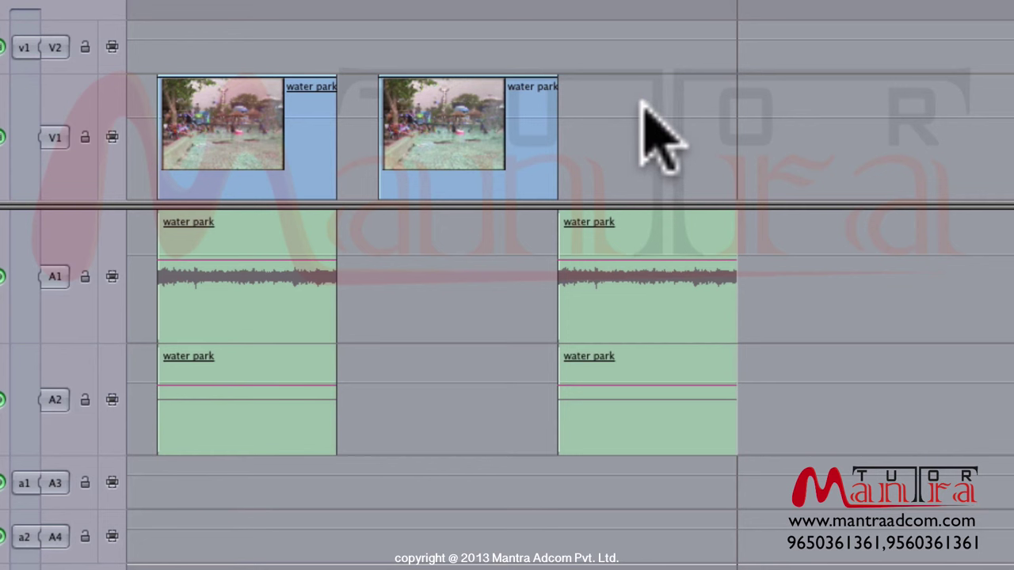
{"action": "key", "text": "F12"}
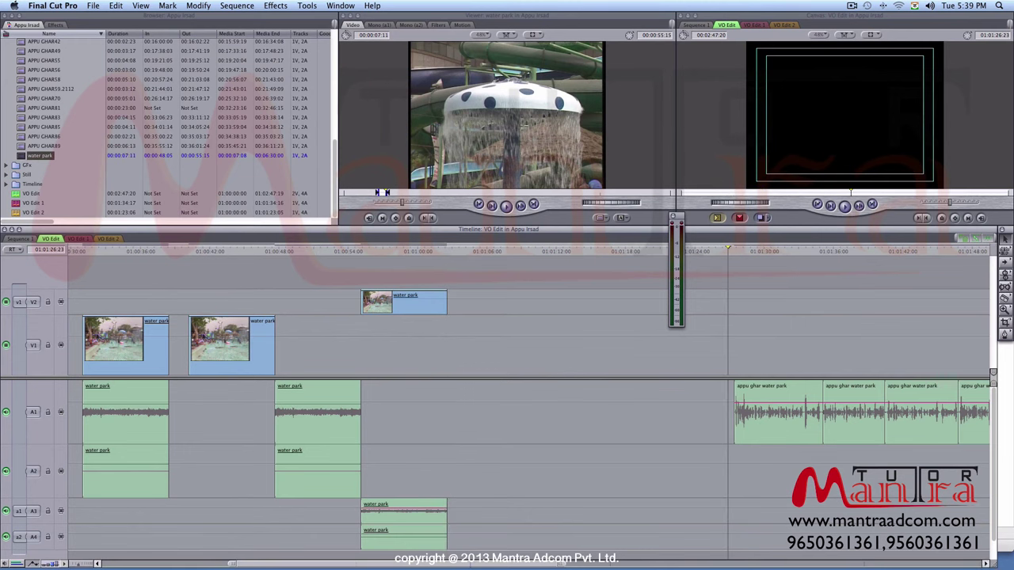
Step: Reduce the heights of audio tracks A2 and A1
{"action": "left_click", "coordinate": [987, 564]}
{"action": "left_click_drag", "start_coordinate": [385, 547], "coordinate": [308, 509]}
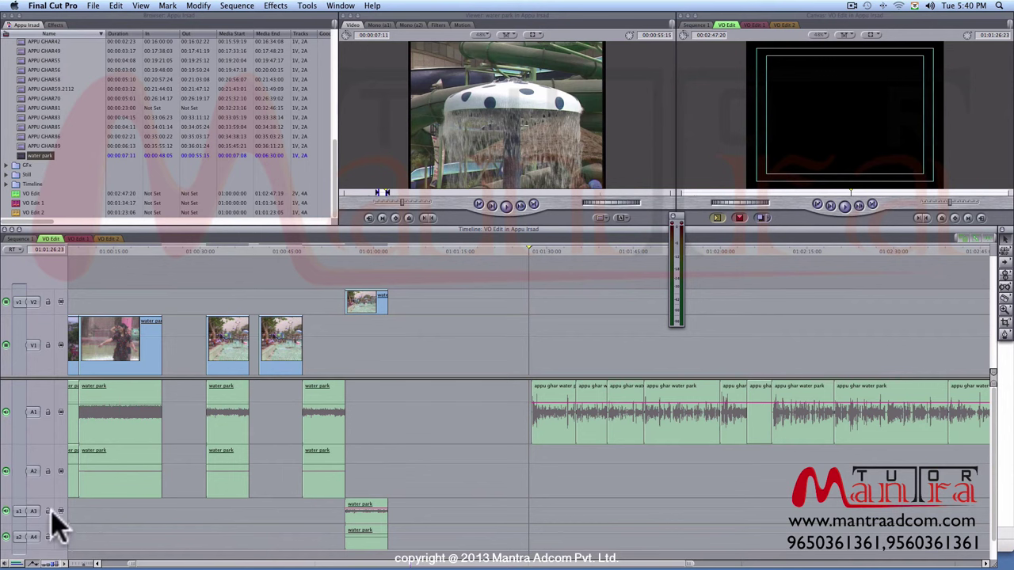
{"action": "left_click_drag", "start_coordinate": [40, 497], "coordinate": [36, 468]}
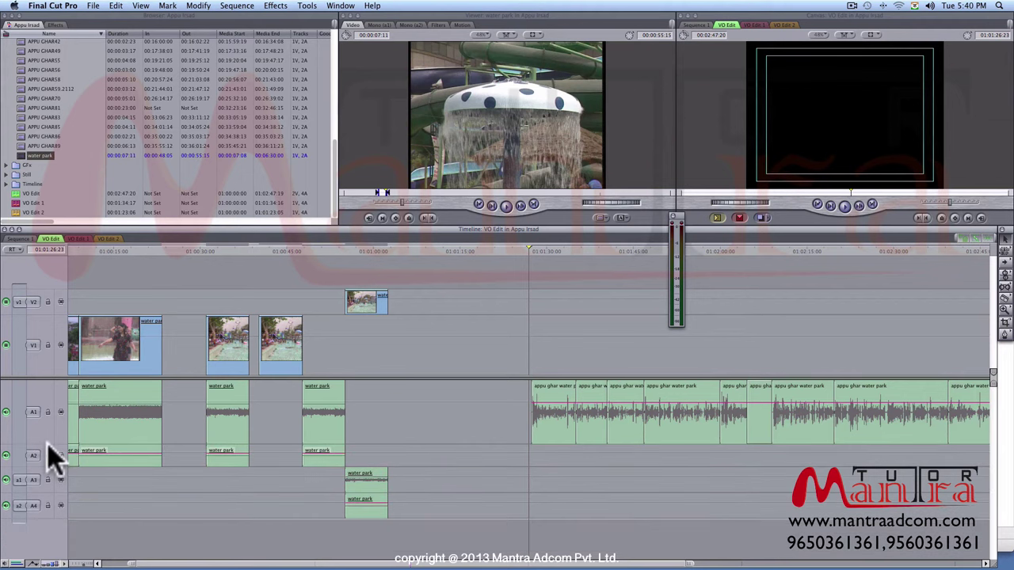
{"action": "left_click_drag", "start_coordinate": [49, 416], "coordinate": [47, 413]}
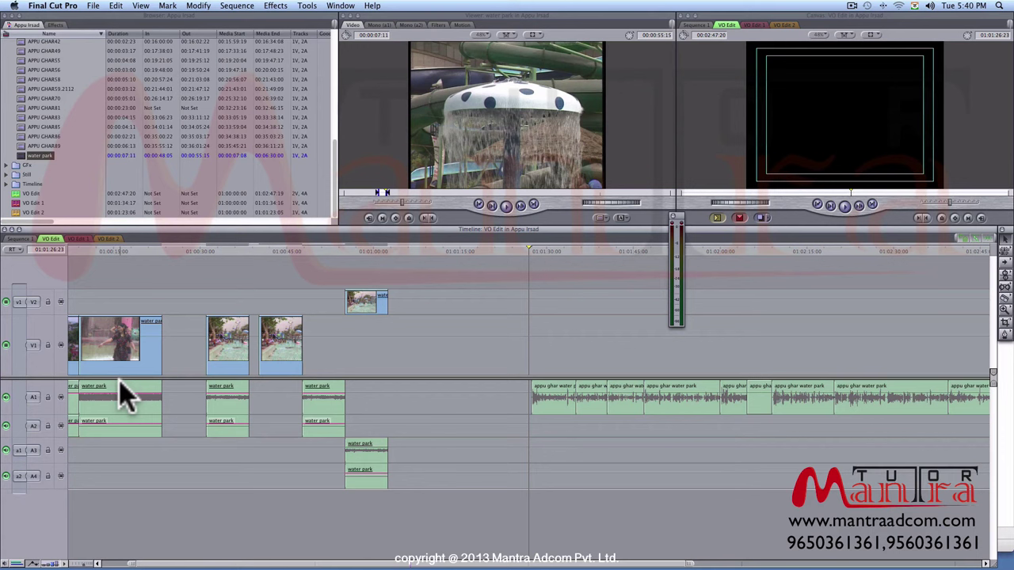
Step: Overwrite the marked water park section onto V1, A3 and A4 at the start of the voice-over, at about 01:01:27
{"action": "scroll", "coordinate": [95, 380], "scroll_direction": "right", "scroll_amount": 2}
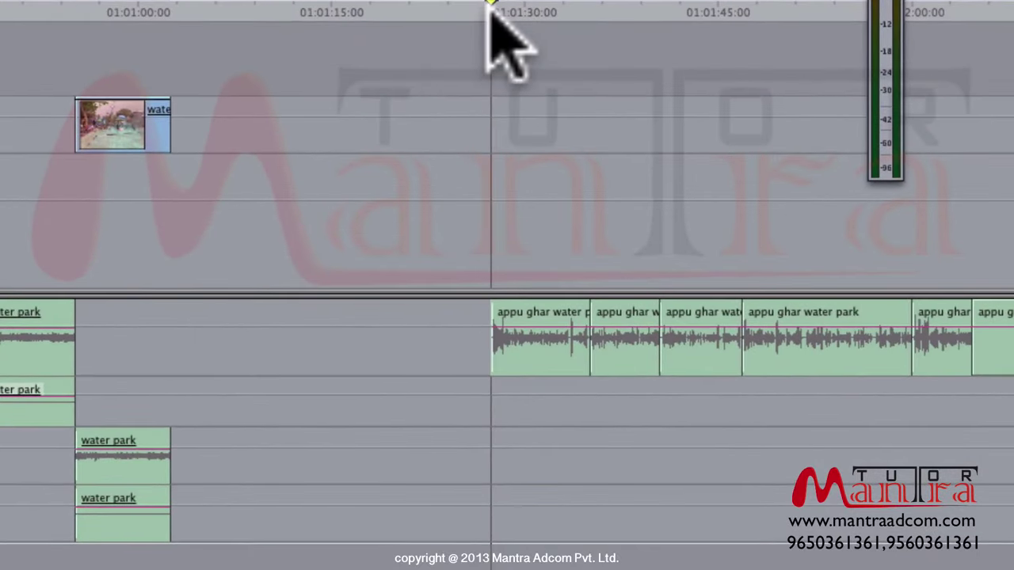
{"action": "left_click_drag", "start_coordinate": [489, 4], "coordinate": [487, 4]}
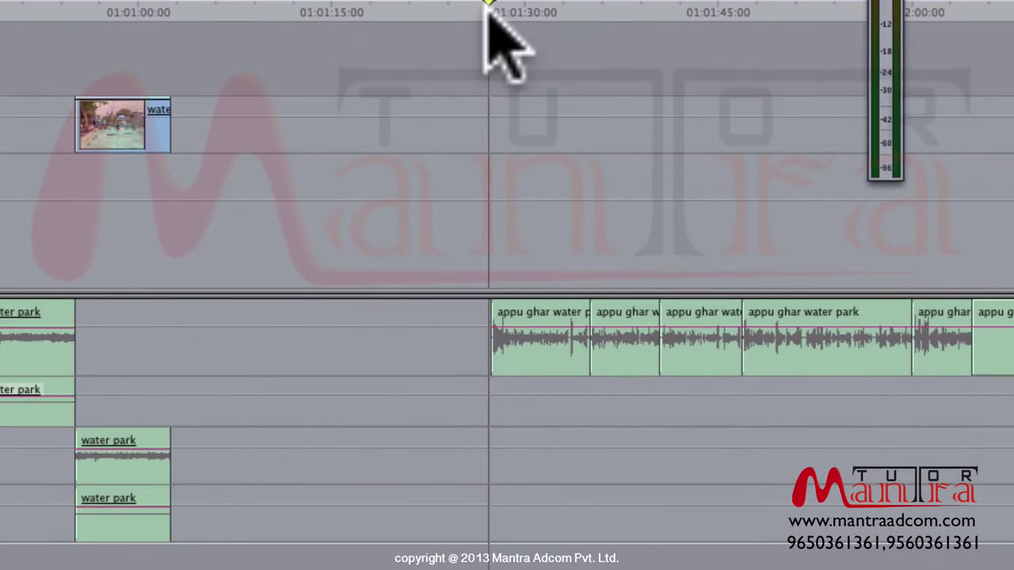
{"action": "key", "text": "F10"}
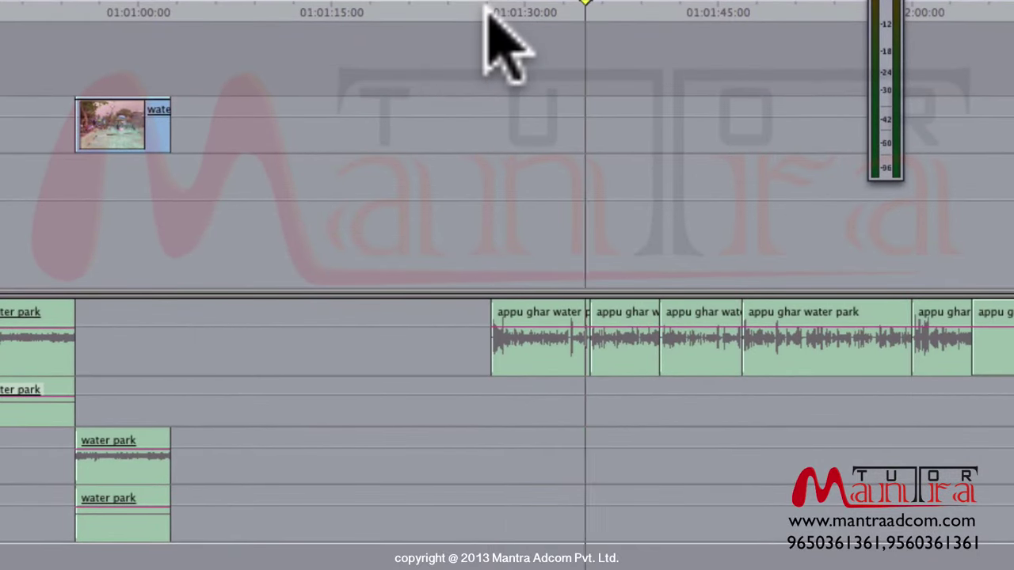
{"action": "key", "text": "super+equal"}
{"action": "key", "text": "super+equal"}
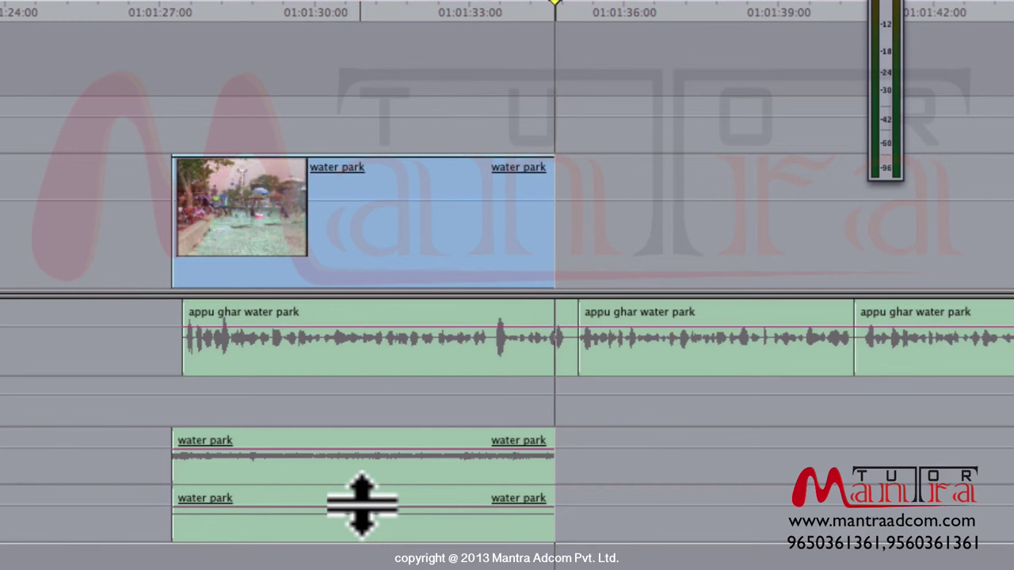
Step: Play the overwritten section under the voice-over and lower the audio level of its water park clip on A3
{"action": "left_click", "coordinate": [181, 10]}
{"action": "key", "text": "space"}
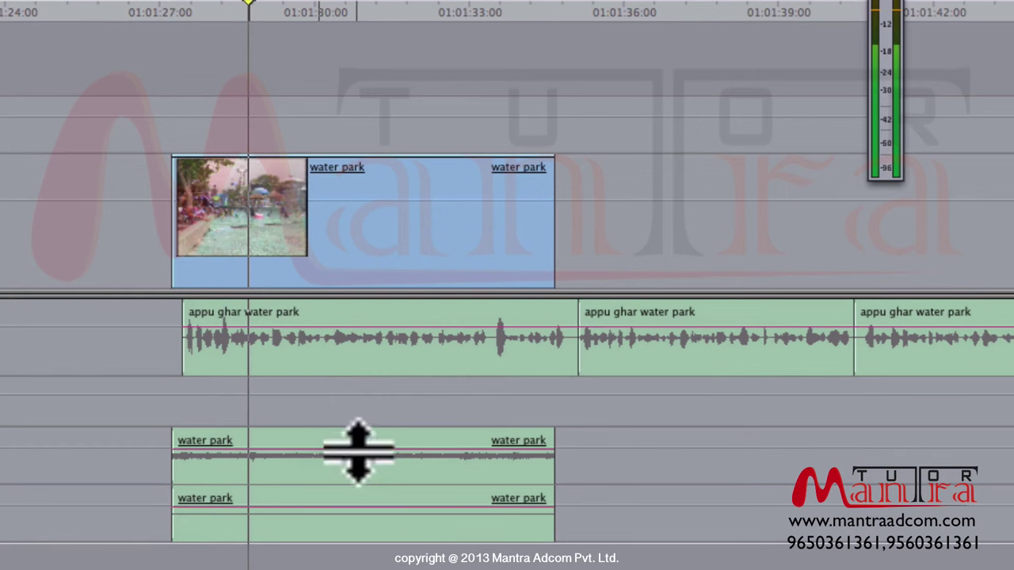
{"action": "left_click_drag", "start_coordinate": [351, 452], "coordinate": [357, 474]}
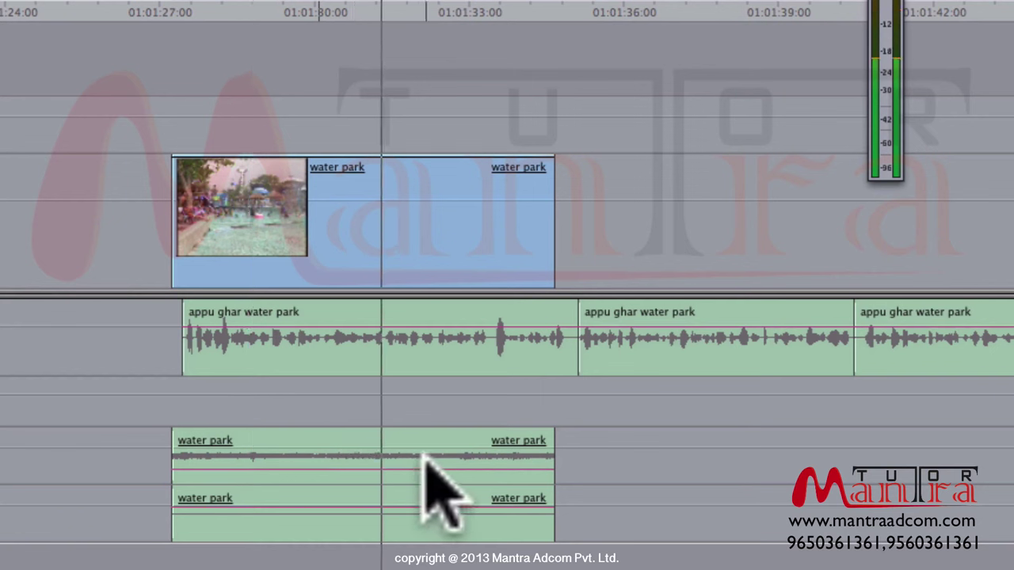
{"action": "left_click_drag", "start_coordinate": [392, 468], "coordinate": [394, 461]}
{"action": "left_click", "coordinate": [178, 11]}
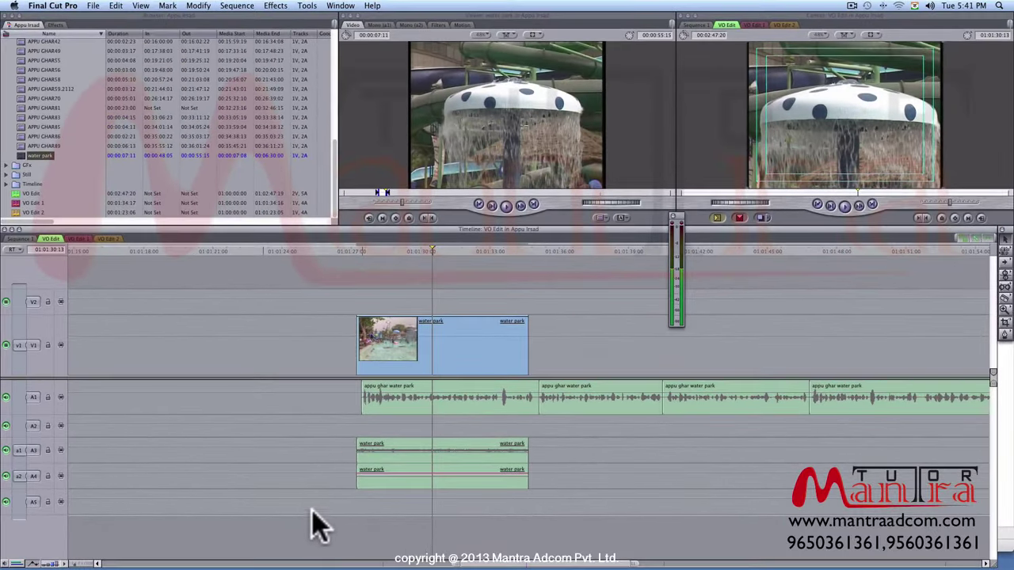
Step: Add audio track A6 and enlarge the video track area, with the playhead at the start of the V1 water park clip
{"action": "left_click_drag", "start_coordinate": [317, 529], "coordinate": [373, 532]}
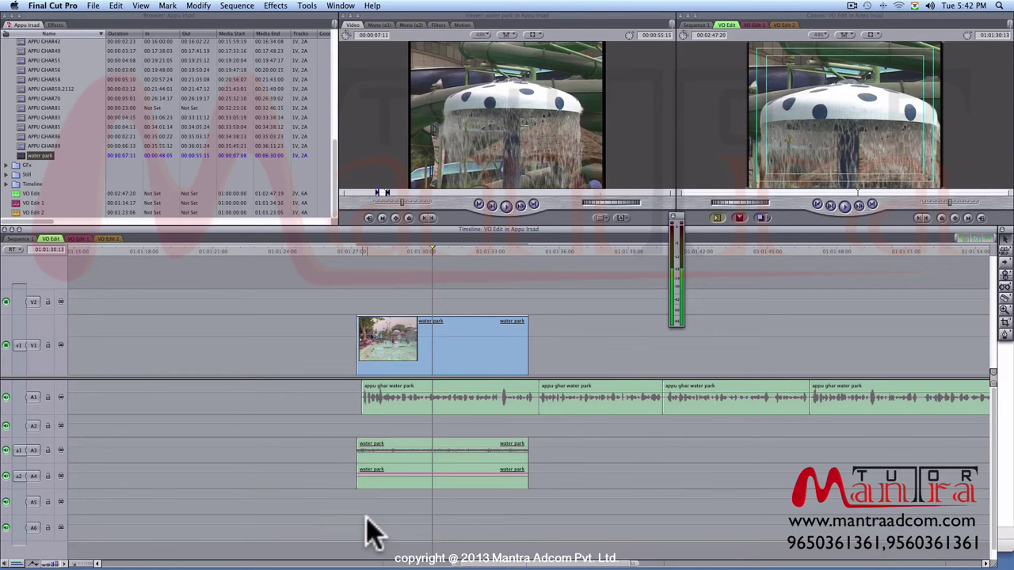
{"action": "left_click", "coordinate": [357, 251]}
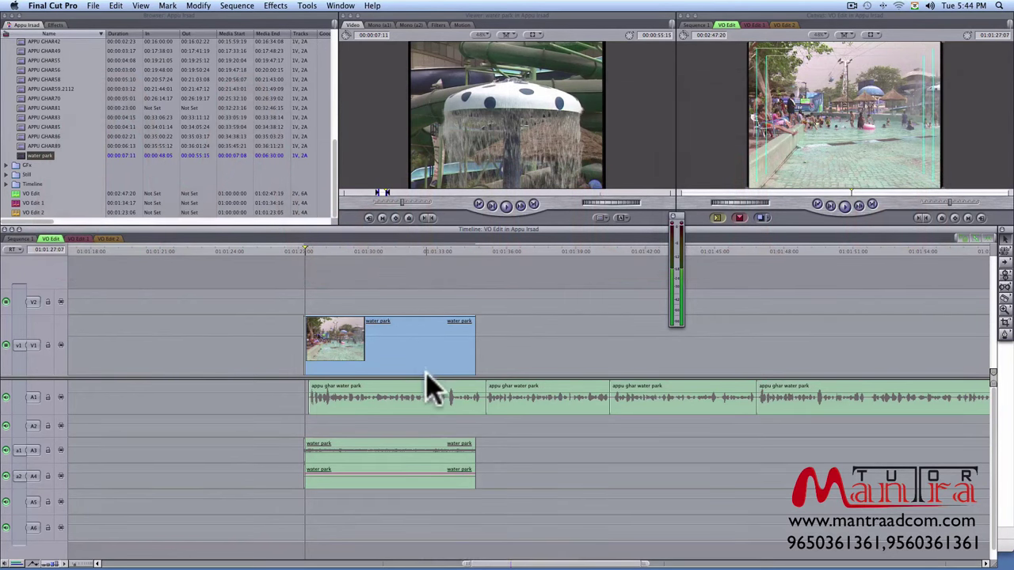
{"action": "left_click_drag", "start_coordinate": [428, 378], "coordinate": [422, 395]}
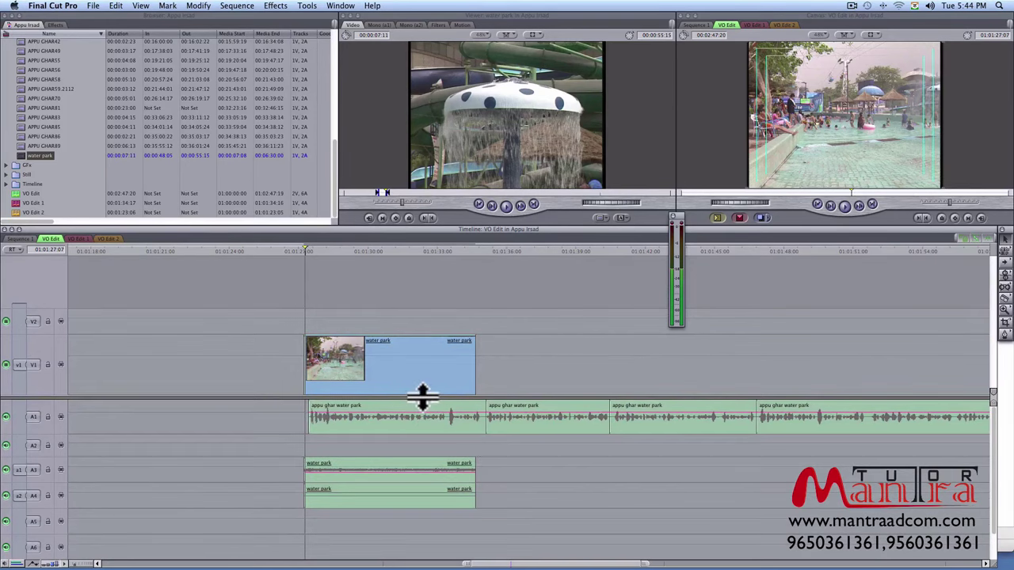